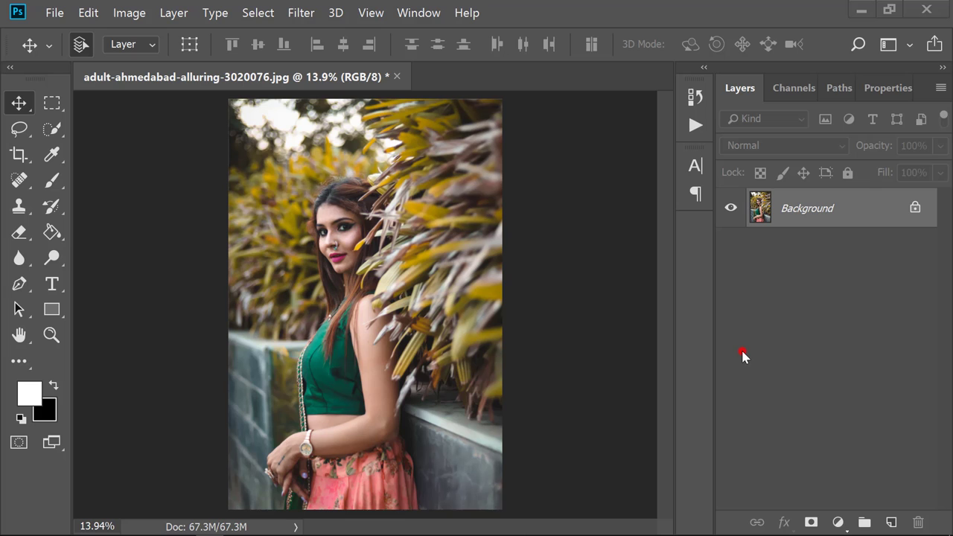
Add a Selective Color adjustment layer above the photo
left_click(742, 351)
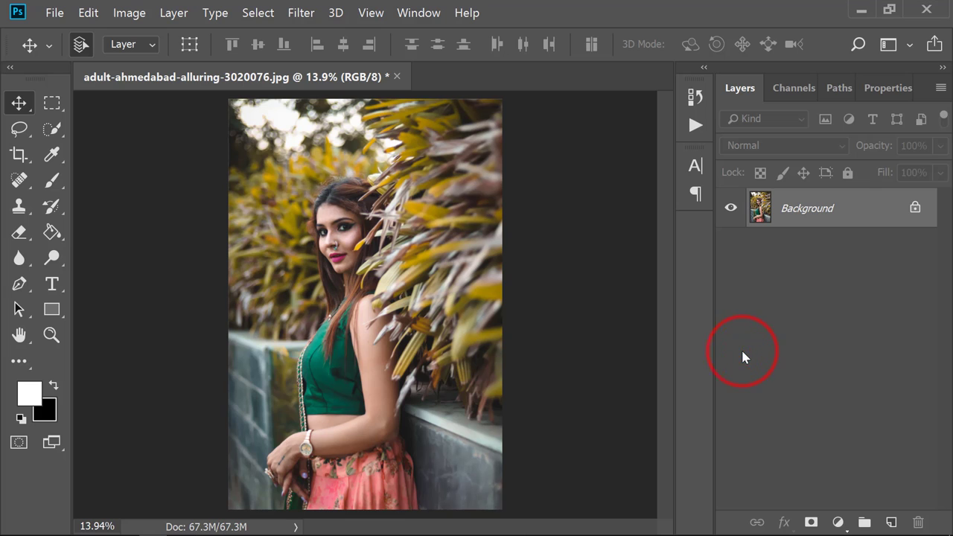
left_click(837, 522)
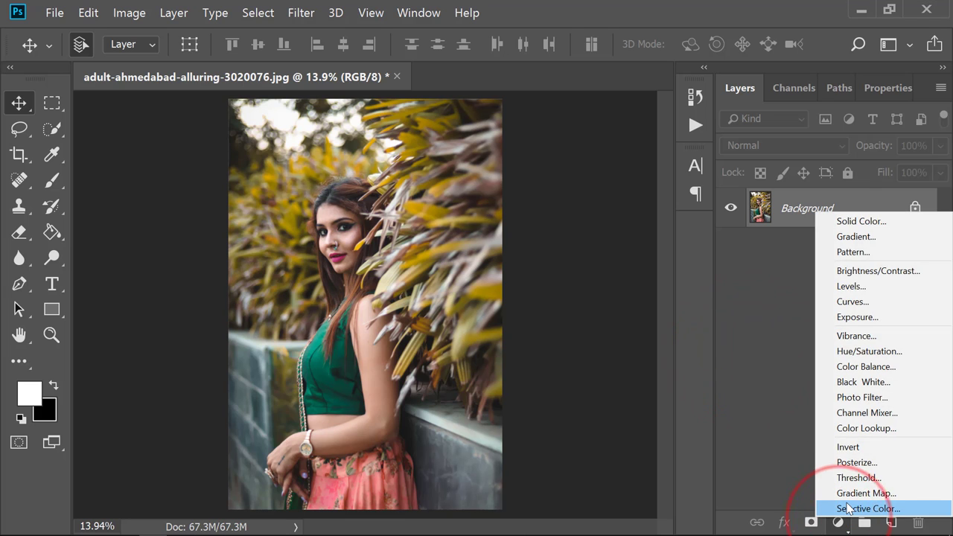
left_click(848, 508)
Set the Reds range to Cyan +40 and Black -5
left_click(856, 175)
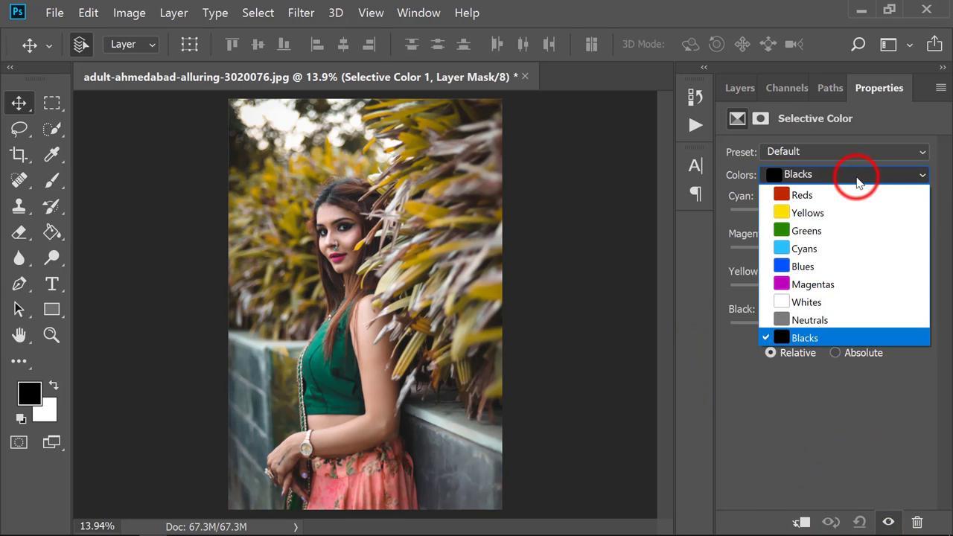
left_click(849, 195)
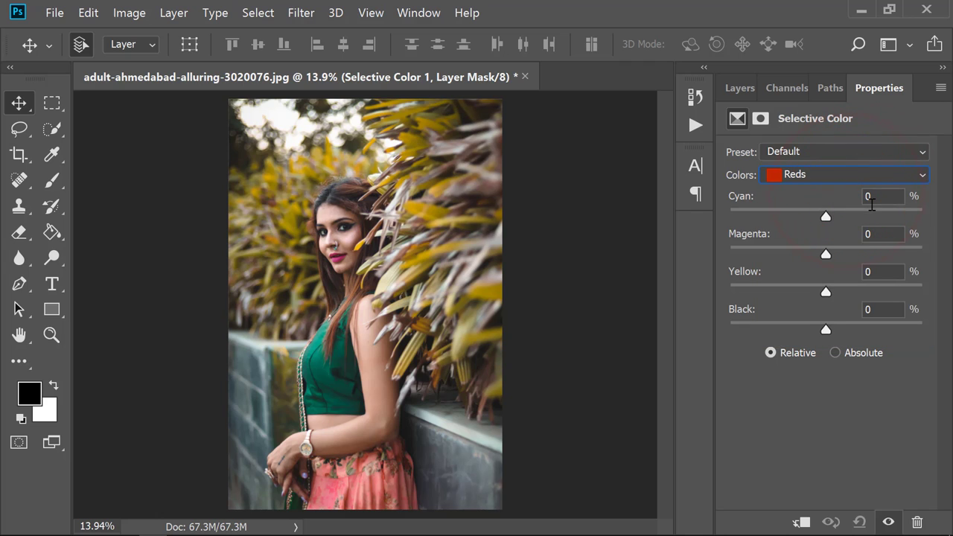
left_click_drag(826, 217, 864, 218)
left_click(886, 307)
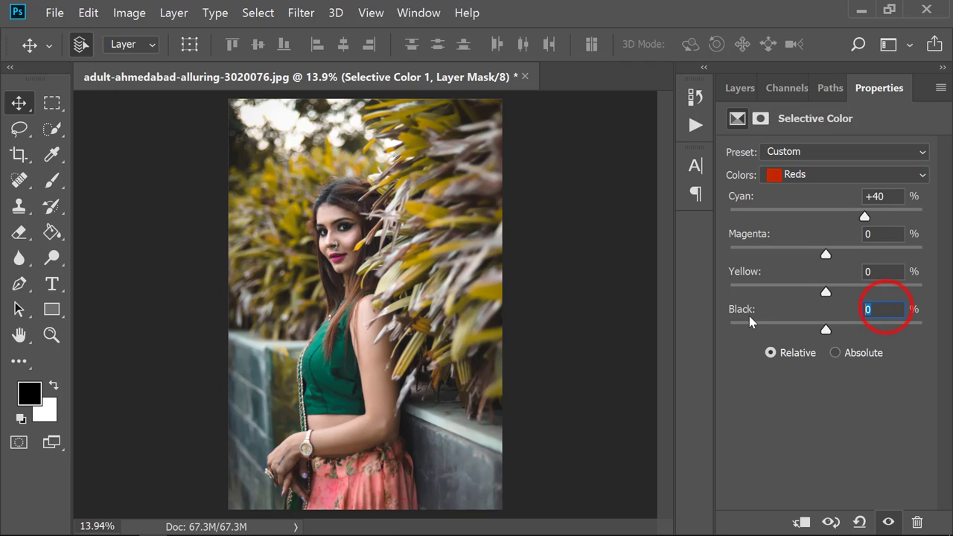
type("-5")
left_click(843, 179)
Set Yellows to Cyan -100, Magenta +100, Yellow +100 and Black -16
left_click(846, 211)
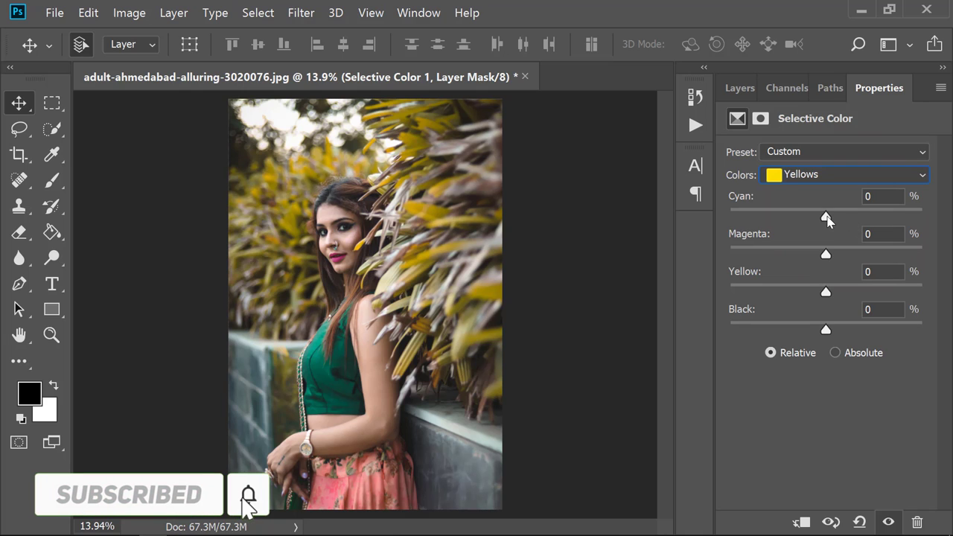
left_click_drag(826, 218, 728, 216)
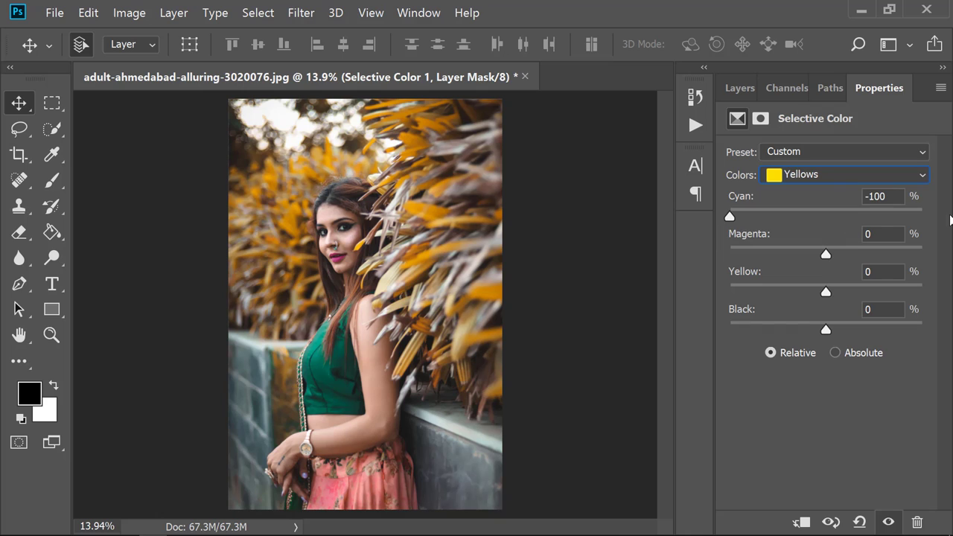
mouse_move(826, 255)
left_mouse_down()
mouse_move(949, 257)
mouse_move(913, 255)
mouse_move(923, 255)
left_mouse_up()
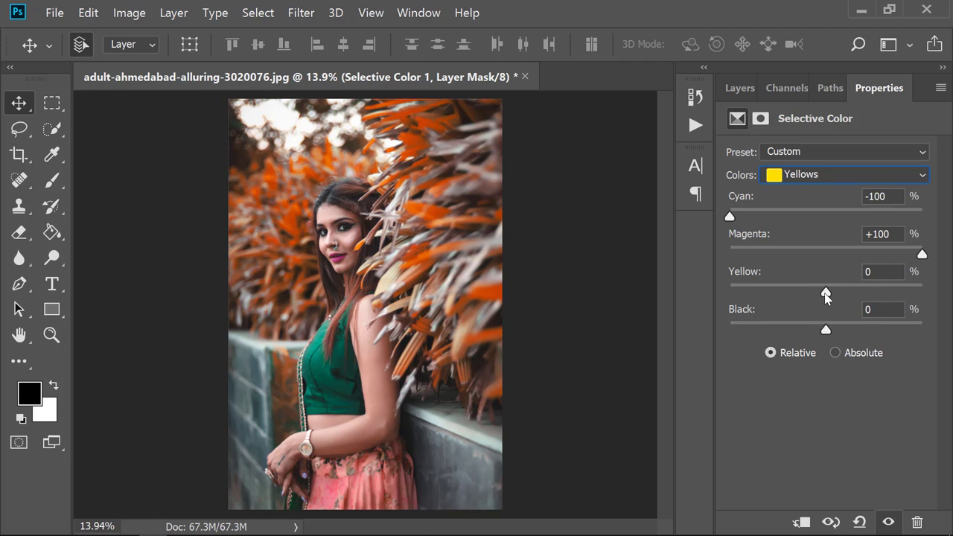
left_click_drag(884, 296, 949, 294)
mouse_move(826, 331)
left_mouse_down()
mouse_move(801, 334)
mouse_move(944, 341)
mouse_move(760, 333)
mouse_move(811, 333)
left_mouse_up()
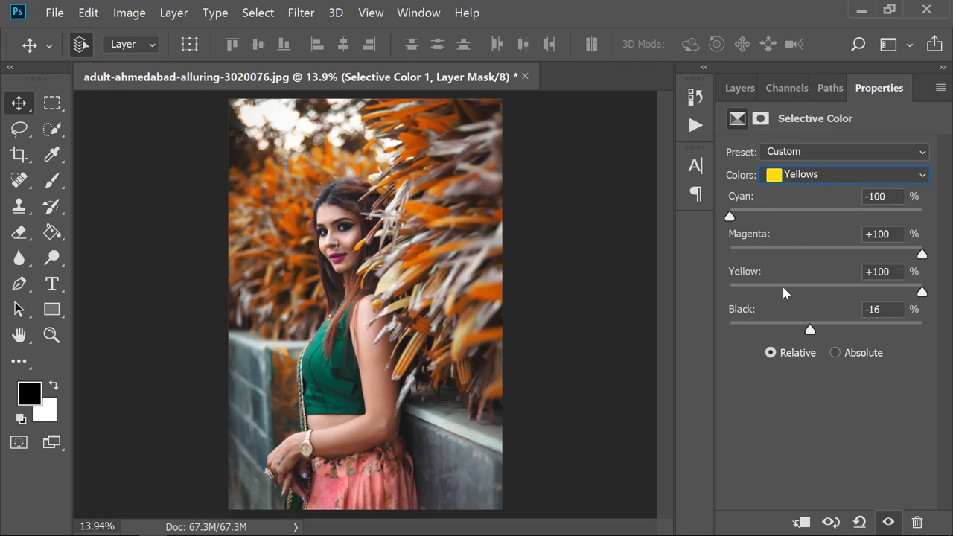
Set Greens to Cyan -100, Magenta +100 and Yellow about -81
left_click(821, 177)
left_click(823, 231)
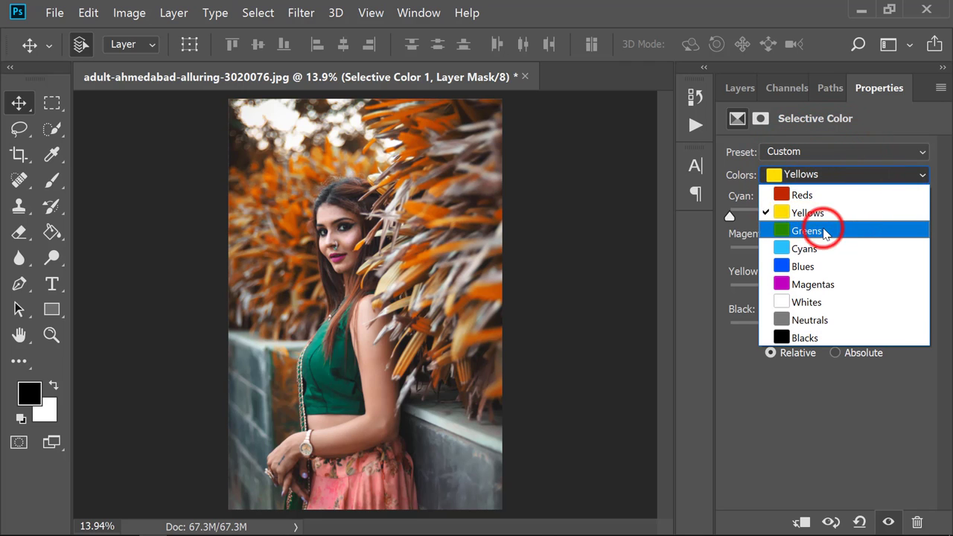
left_click_drag(825, 217, 691, 224)
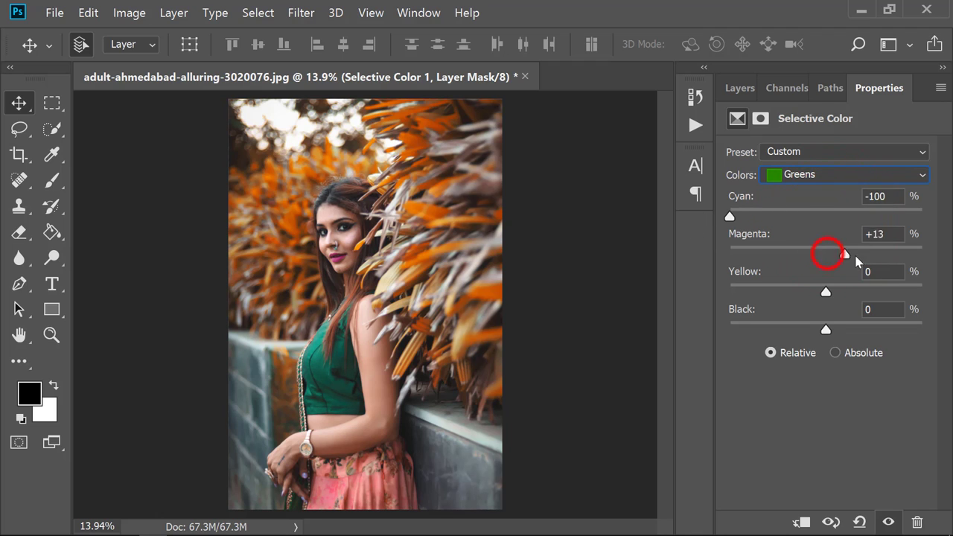
mouse_move(854, 254)
left_mouse_down()
mouse_move(947, 260)
mouse_move(748, 255)
mouse_move(922, 254)
left_mouse_up()
left_click_drag(825, 294, 735, 296)
left_click(800, 175)
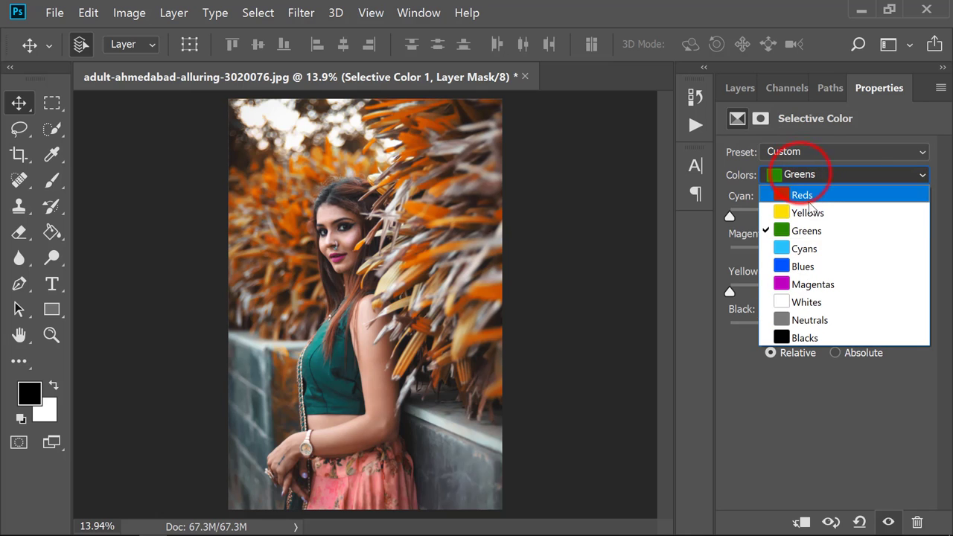
Set the Blacks range to Black +5 and Magenta +3
left_click(821, 340)
left_click(886, 195)
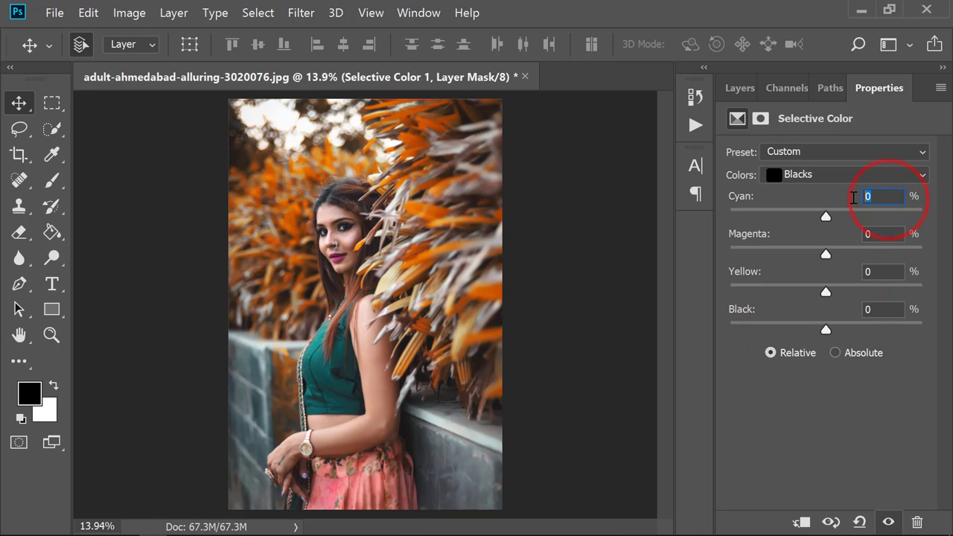
left_click(878, 309)
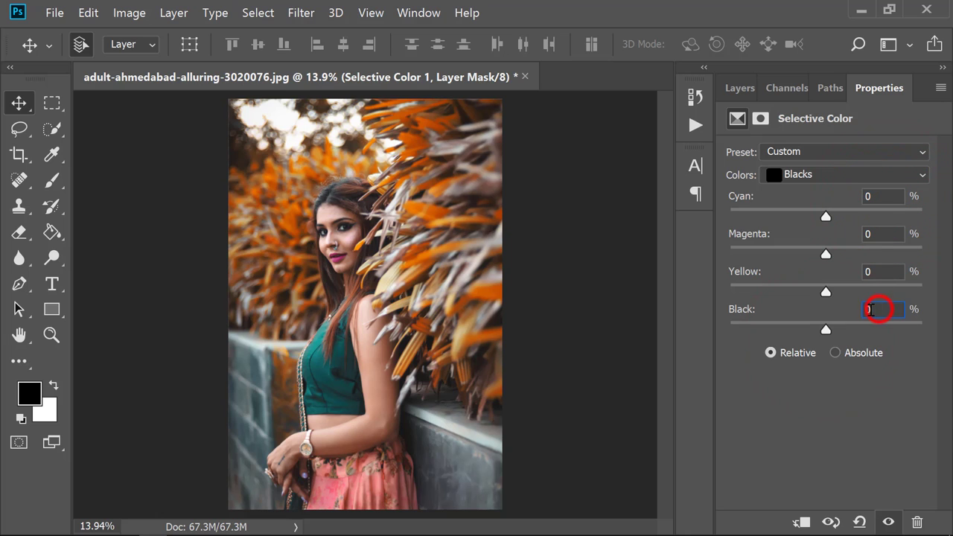
type("5")
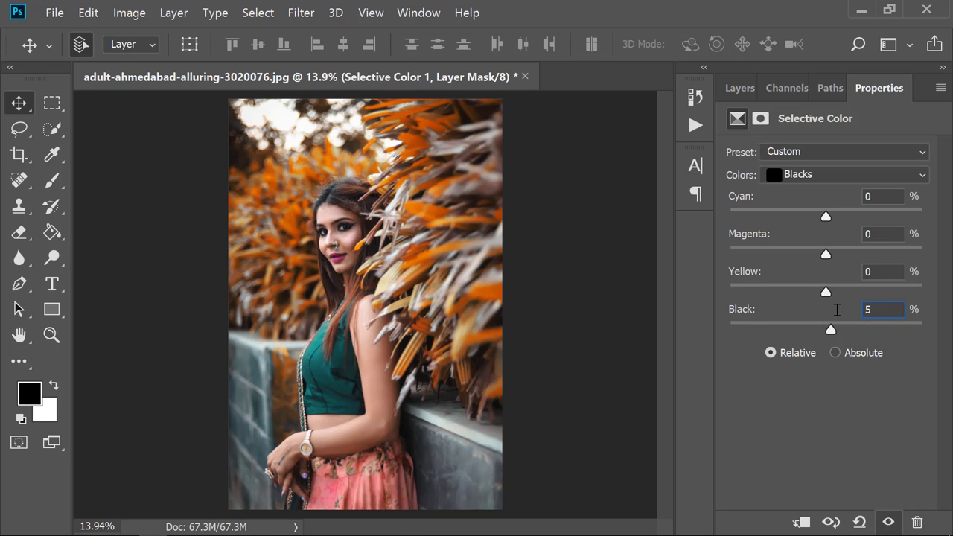
left_click(875, 234)
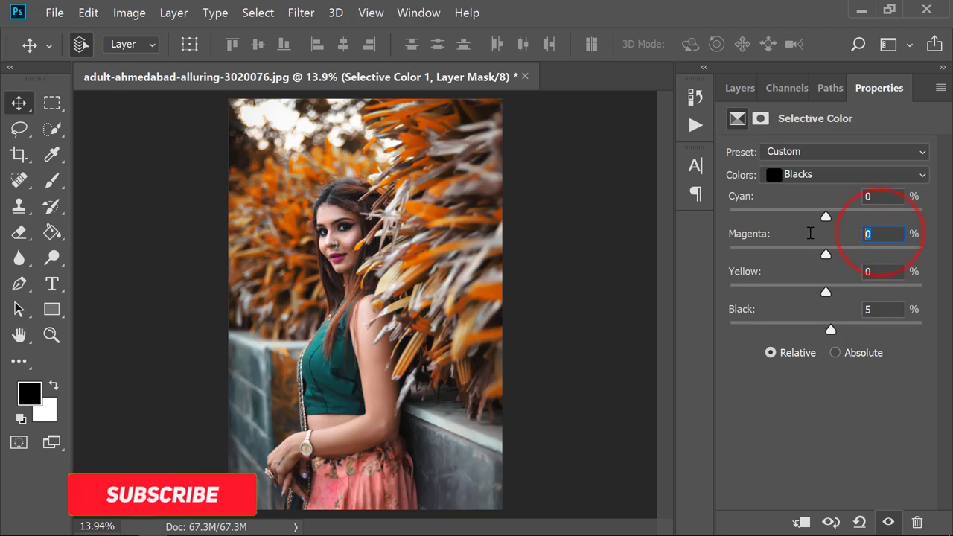
type("3")
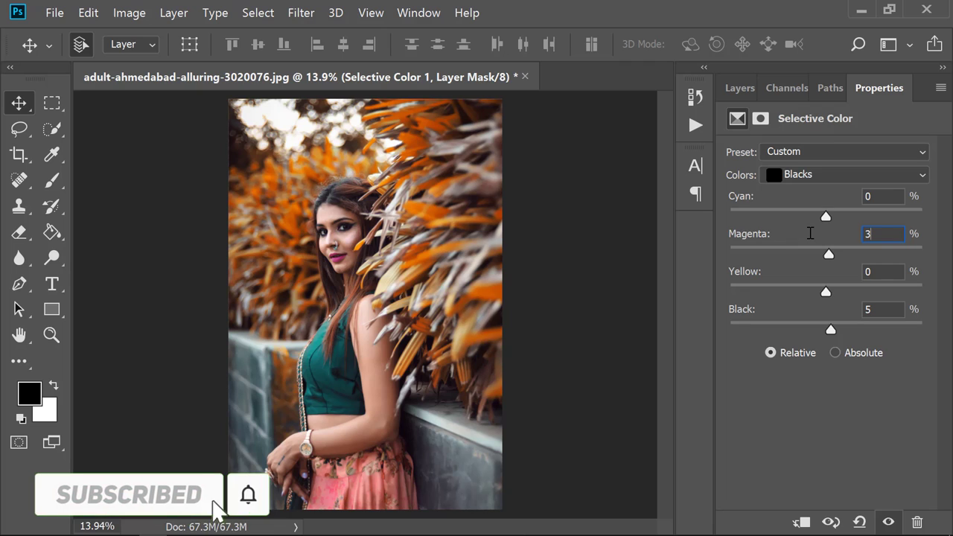
Toggle Selective Color 1 off and on to compare before and after
left_click(740, 89)
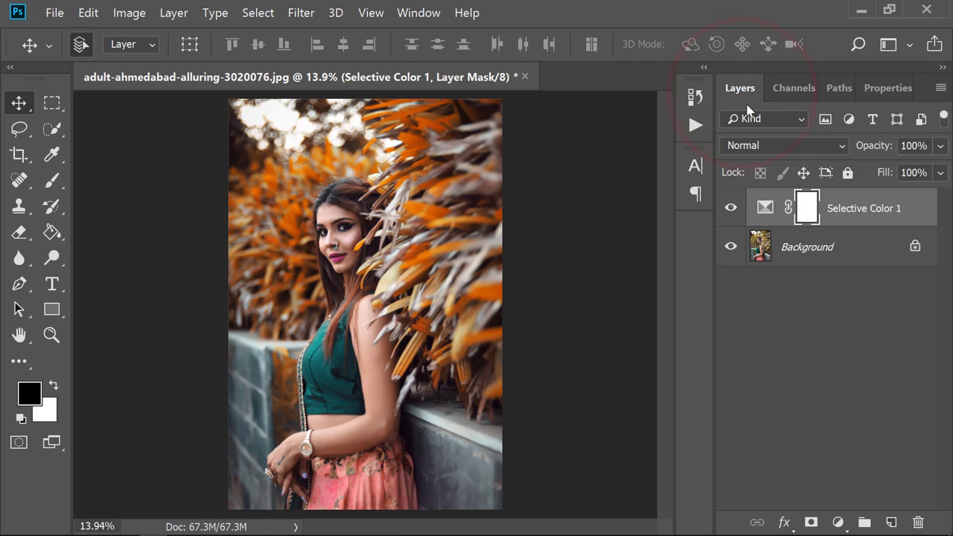
left_click(731, 209)
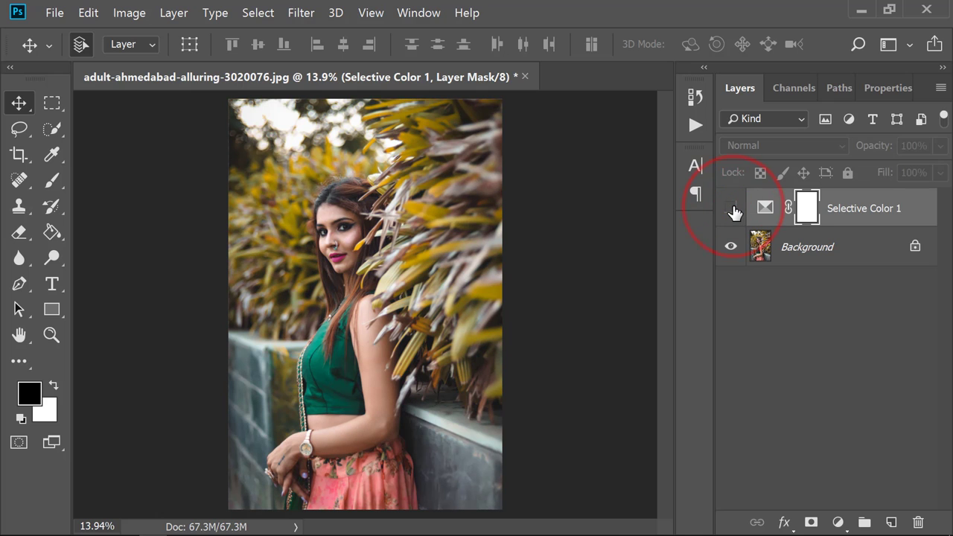
left_click(731, 209)
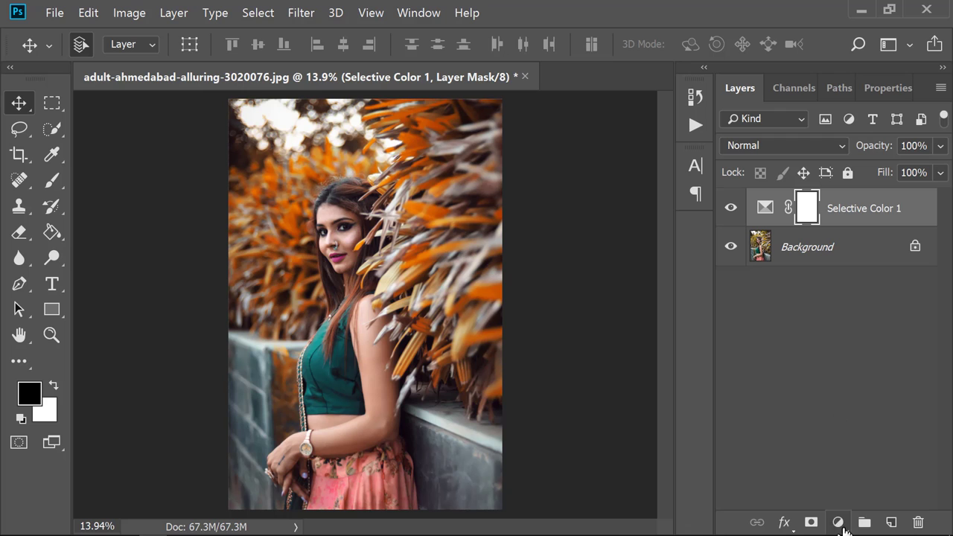
left_click(838, 523)
Add a reversed radial Gradient Fill centred up toward her face
left_click(854, 245)
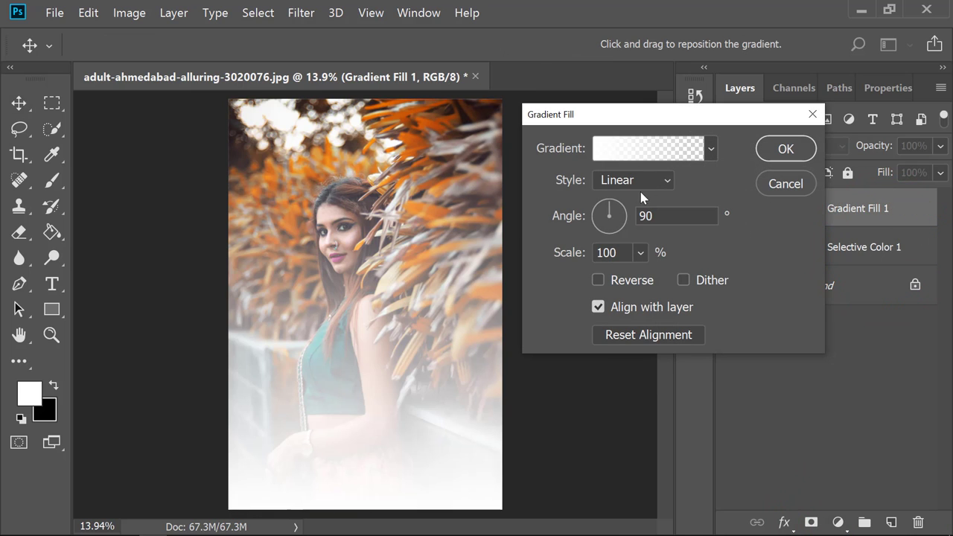
left_click(636, 180)
left_click(632, 213)
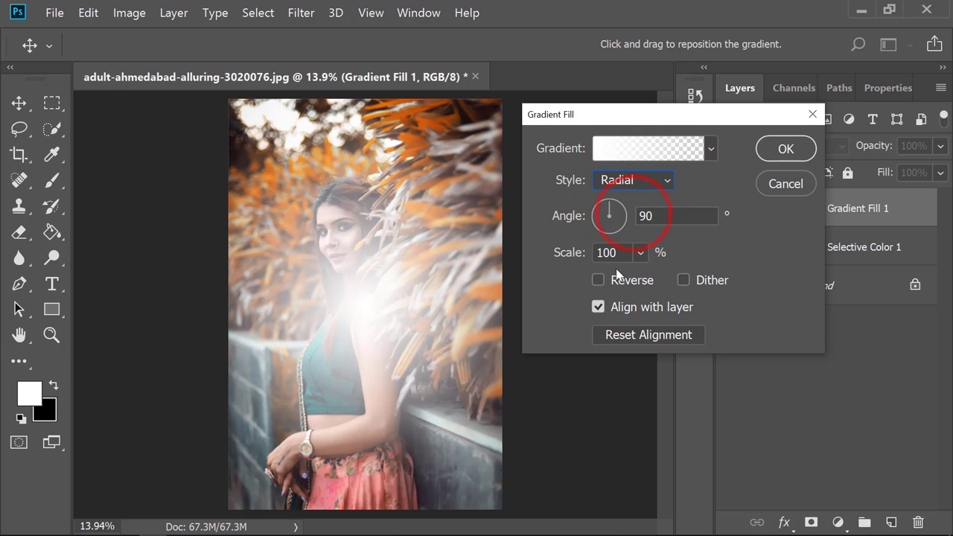
left_click(598, 280)
left_click_drag(389, 307, 379, 258)
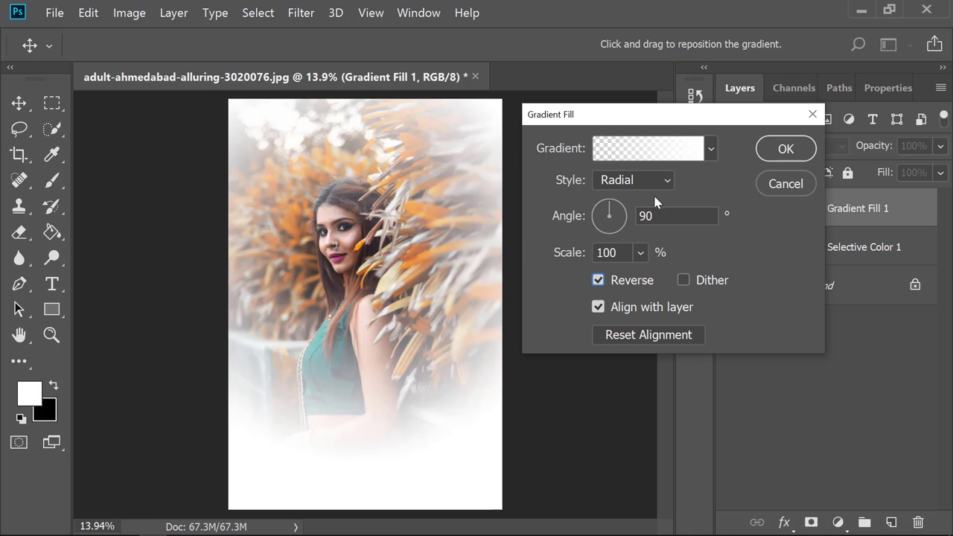
Switch the gradient to the Neutral Density preset
left_click(672, 145)
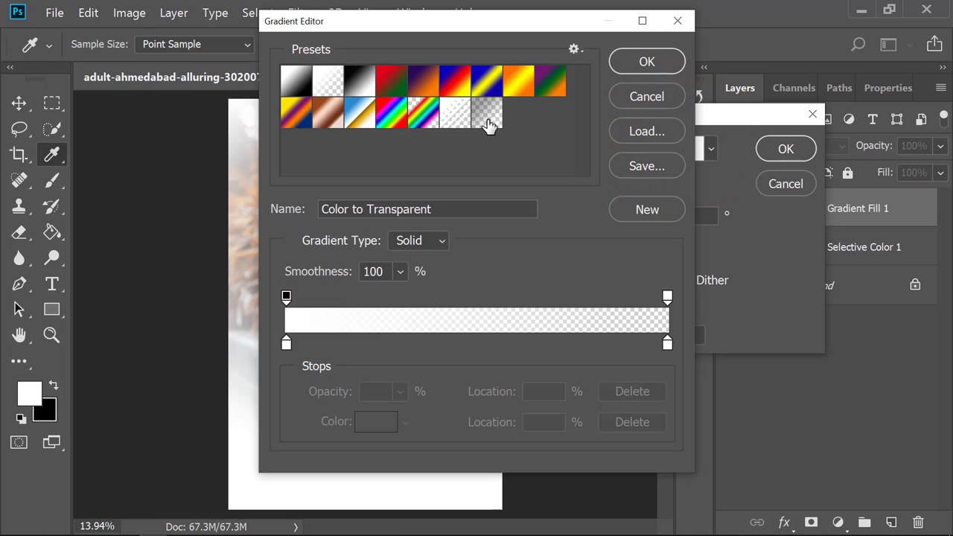
left_click(487, 123)
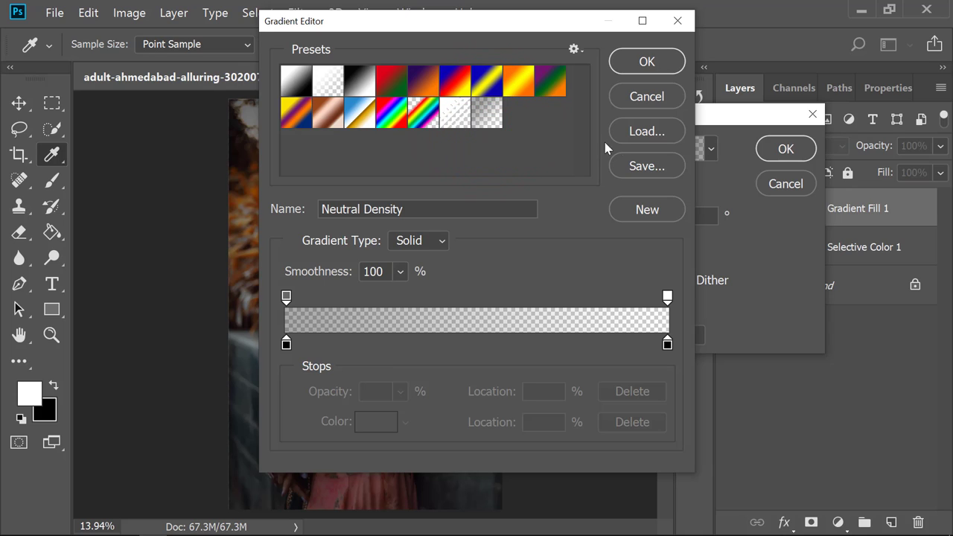
left_click(658, 65)
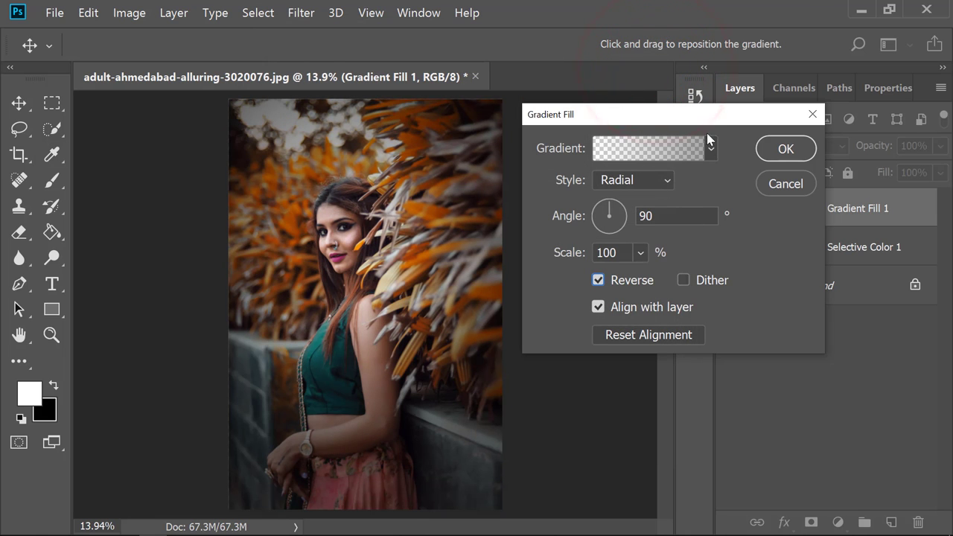
Commit the gradient fill at 45° and 210% scale, then toggle it to compare
left_click(617, 209)
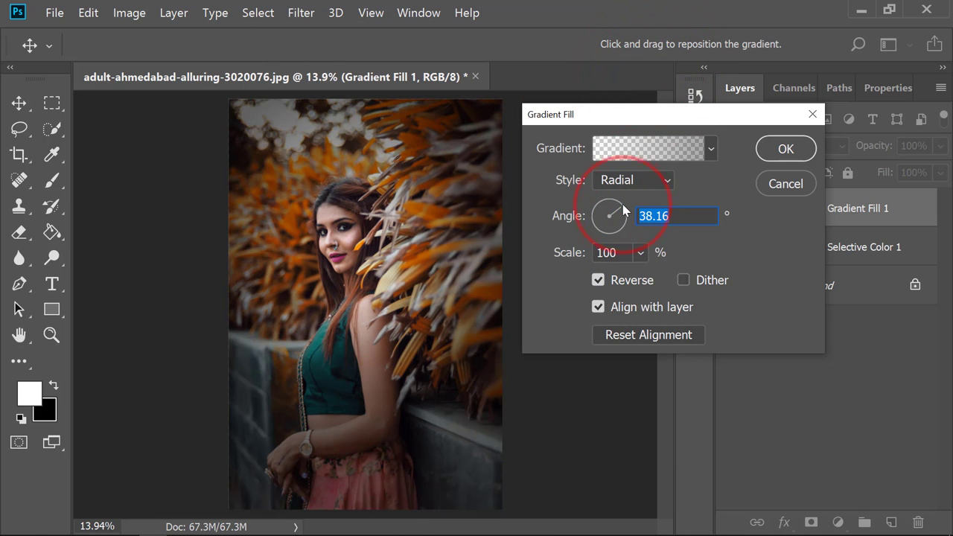
left_click(616, 209)
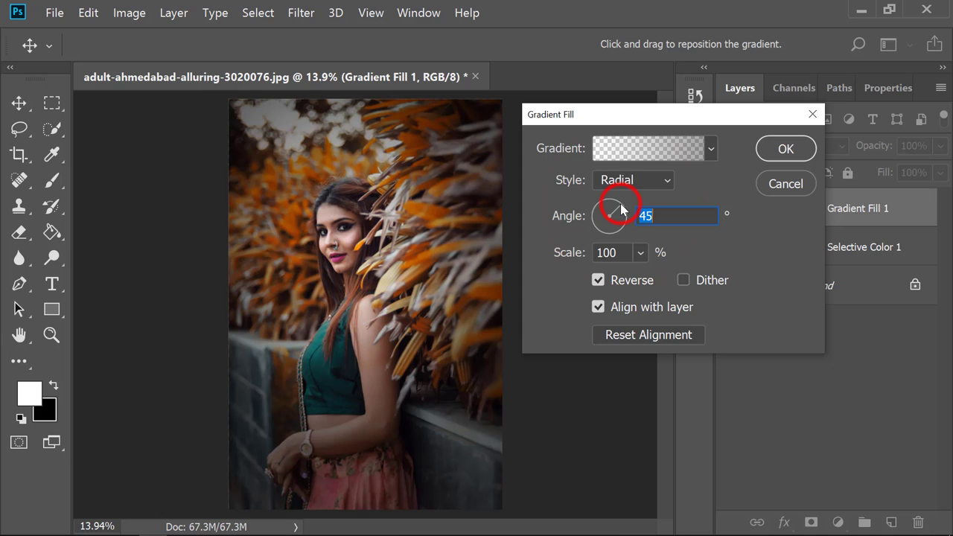
left_click(641, 254)
left_click_drag(638, 276, 646, 279)
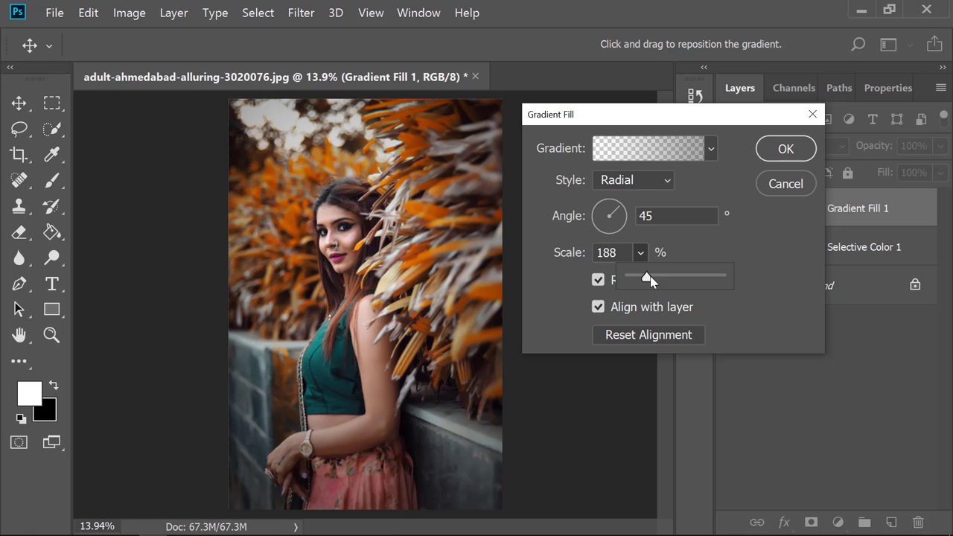
left_click_drag(647, 279, 648, 283)
left_click(782, 150)
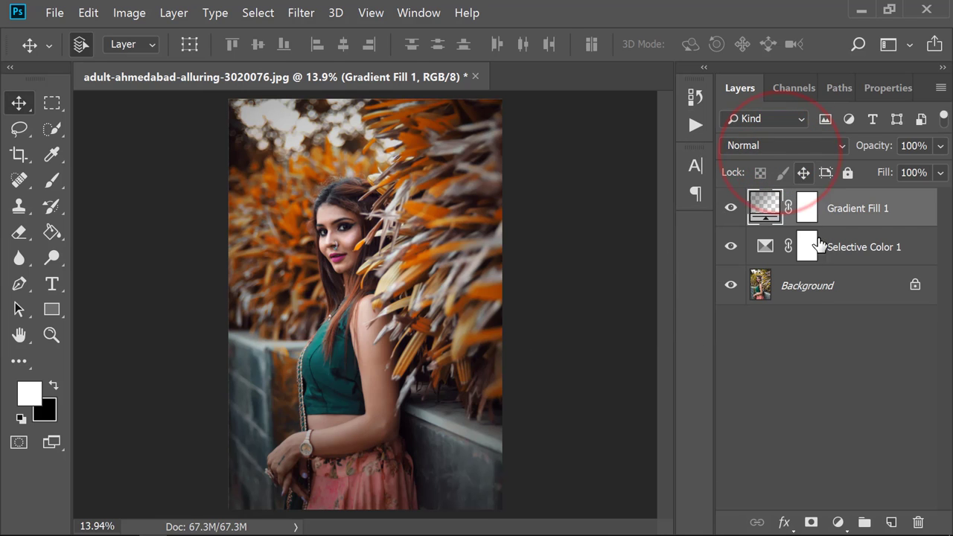
left_click(732, 208)
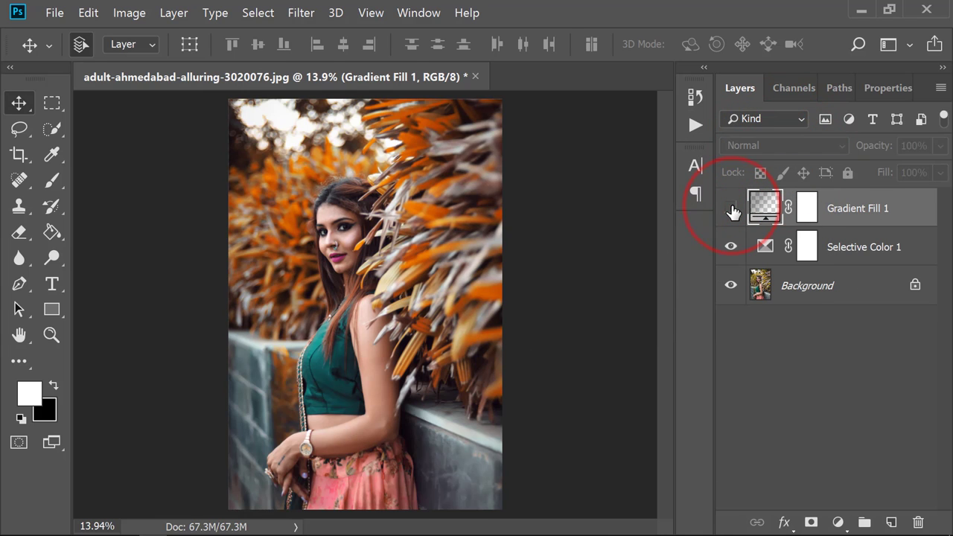
left_click(732, 208)
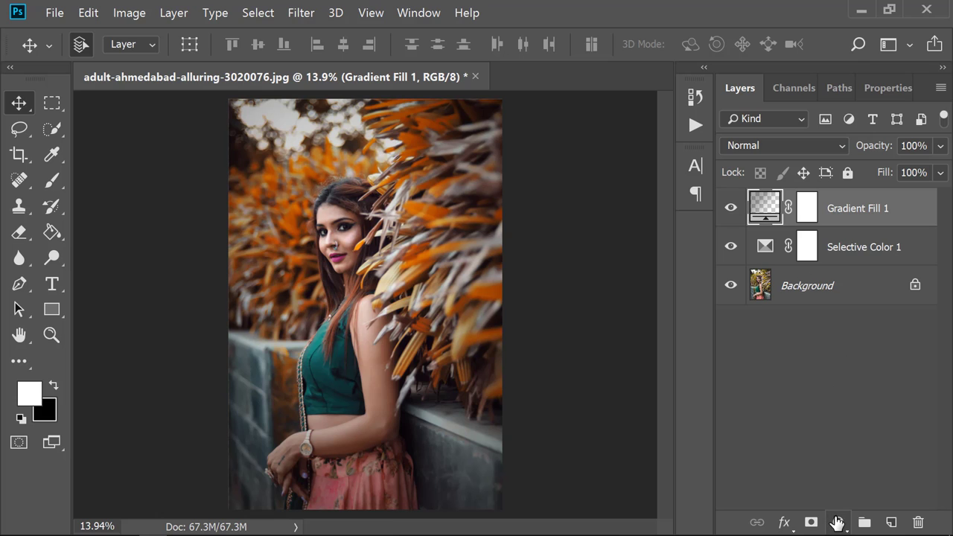
Add a Curves layer raising the black point, lowering a shadow point and lifting upper midtones
left_click(837, 522)
left_click(852, 302)
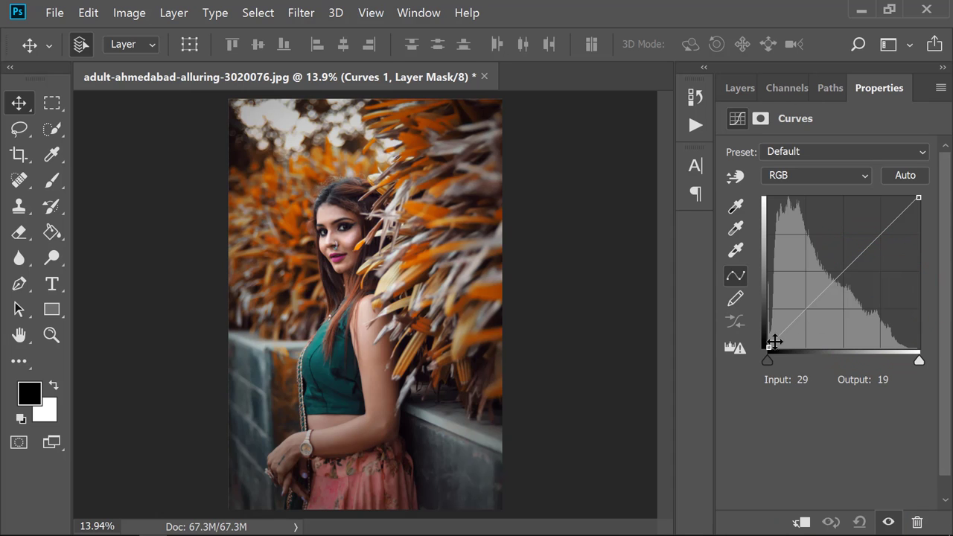
left_click(767, 348)
left_click_drag(768, 348, 753, 330)
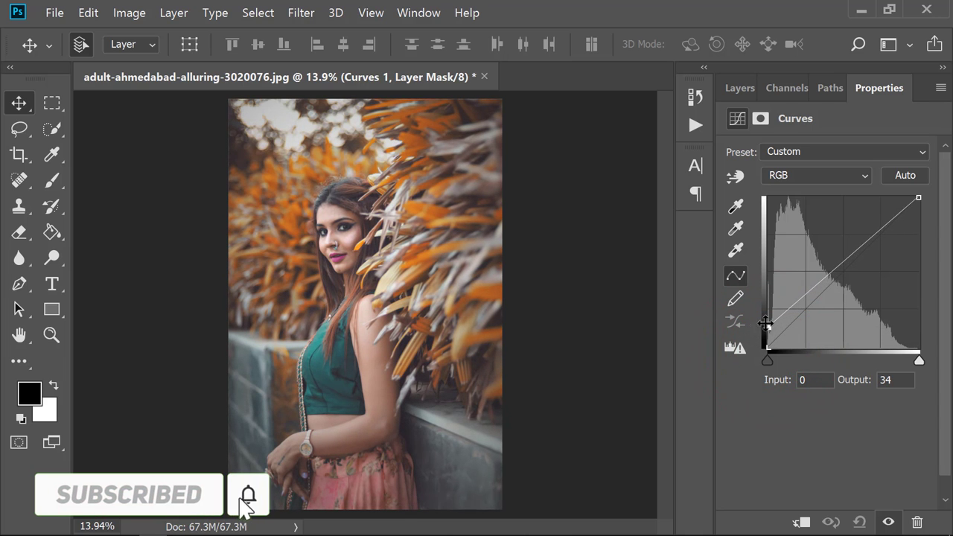
left_click(789, 317)
left_click_drag(790, 316, 790, 322)
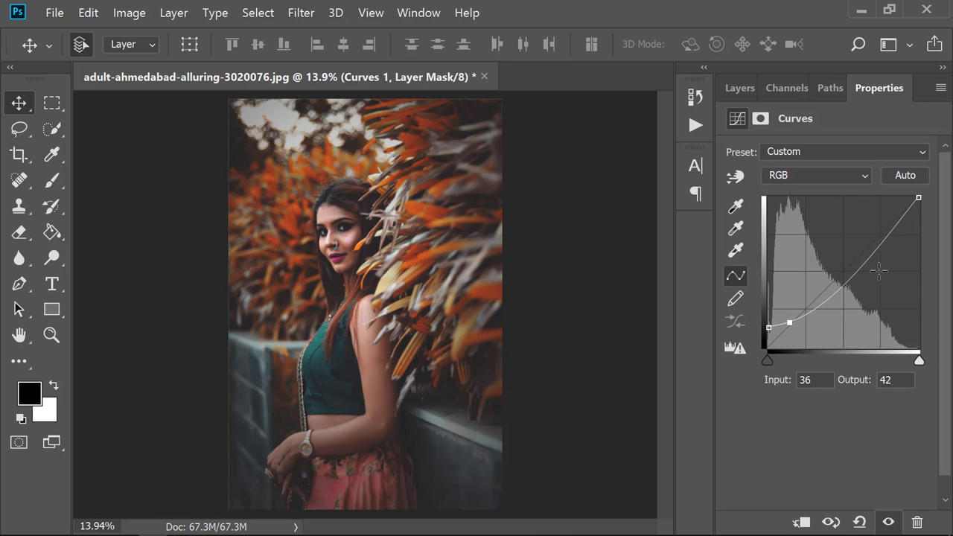
mouse_move(854, 272)
left_mouse_down()
mouse_move(864, 254)
mouse_move(857, 256)
left_mouse_up()
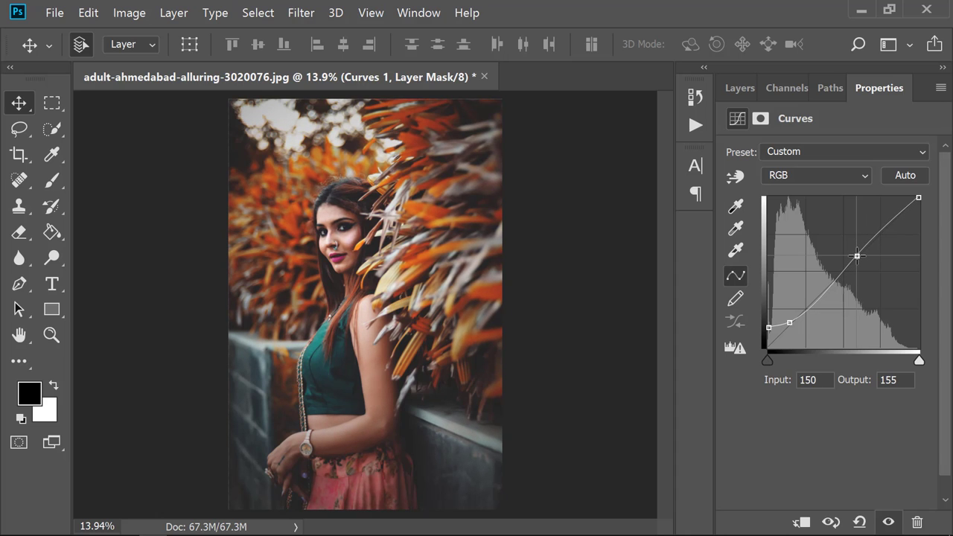
Add midtone points on the Green curve near 128/132 and Blue curve near 122/131
left_click(829, 175)
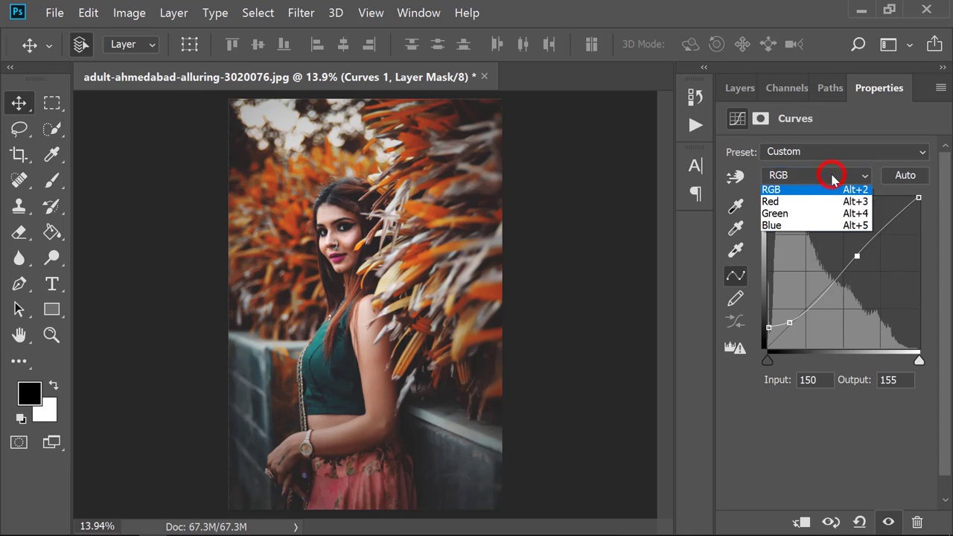
left_click(815, 216)
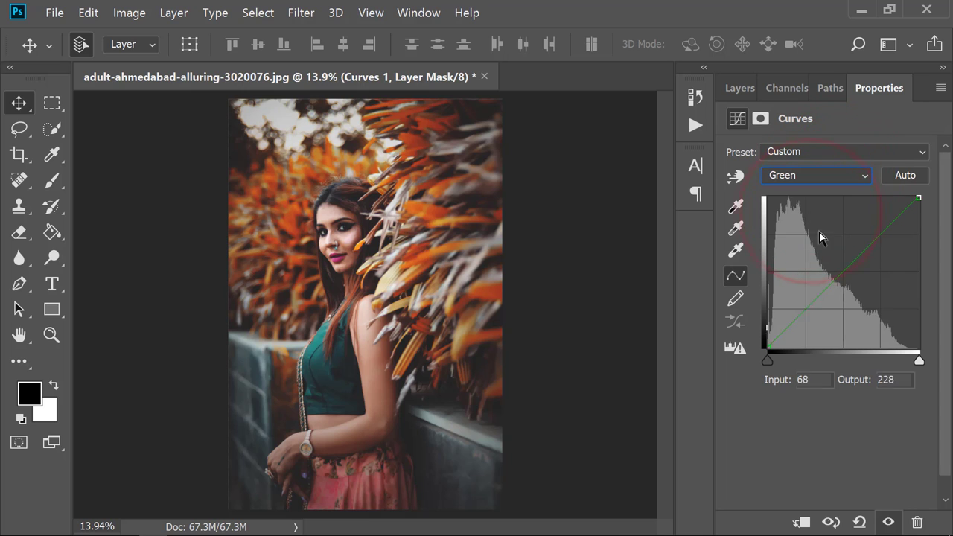
left_click(843, 269)
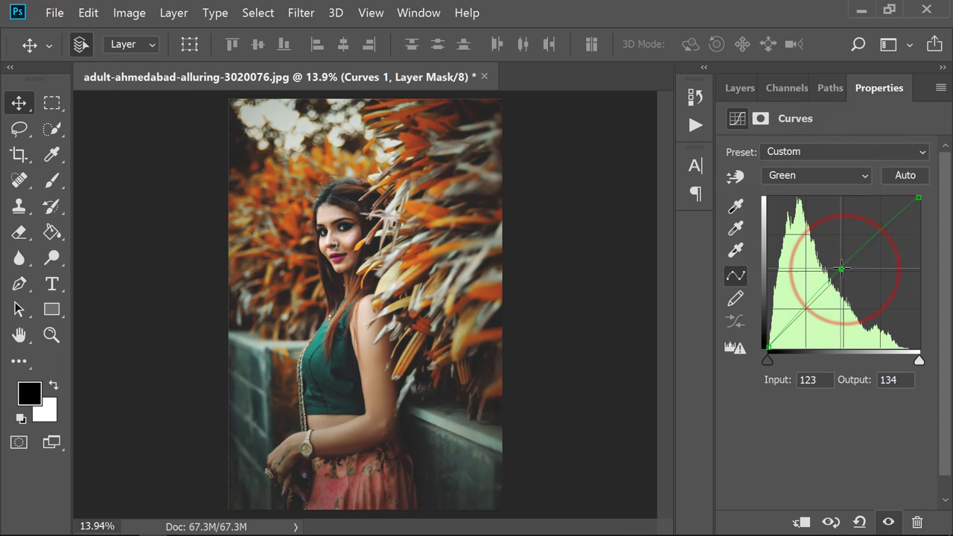
left_click_drag(843, 269, 843, 270)
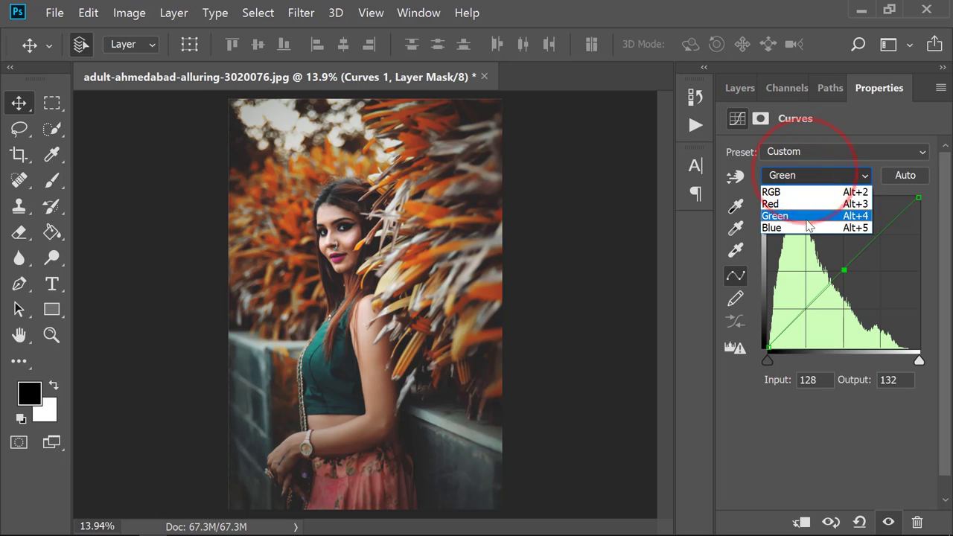
left_click(803, 227)
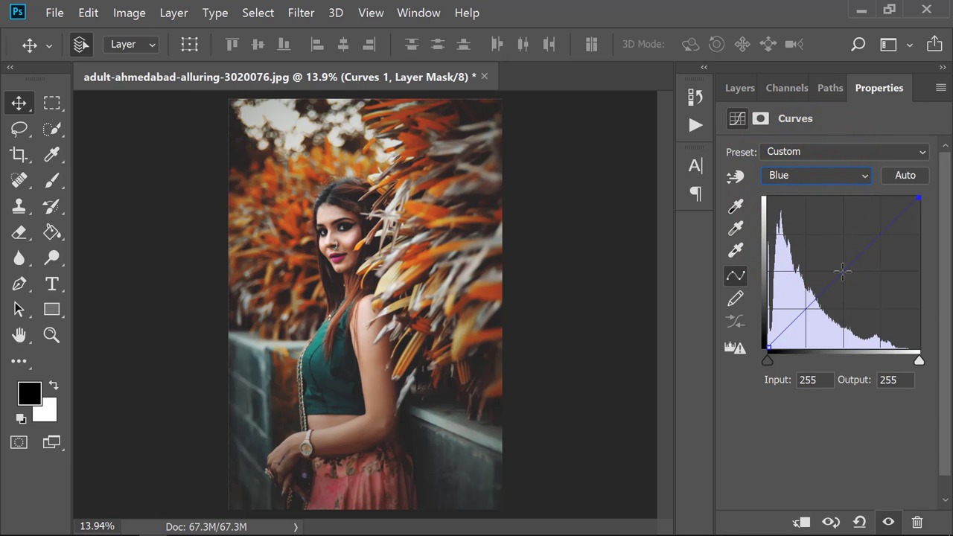
left_click(841, 271)
left_click_drag(840, 270, 842, 269)
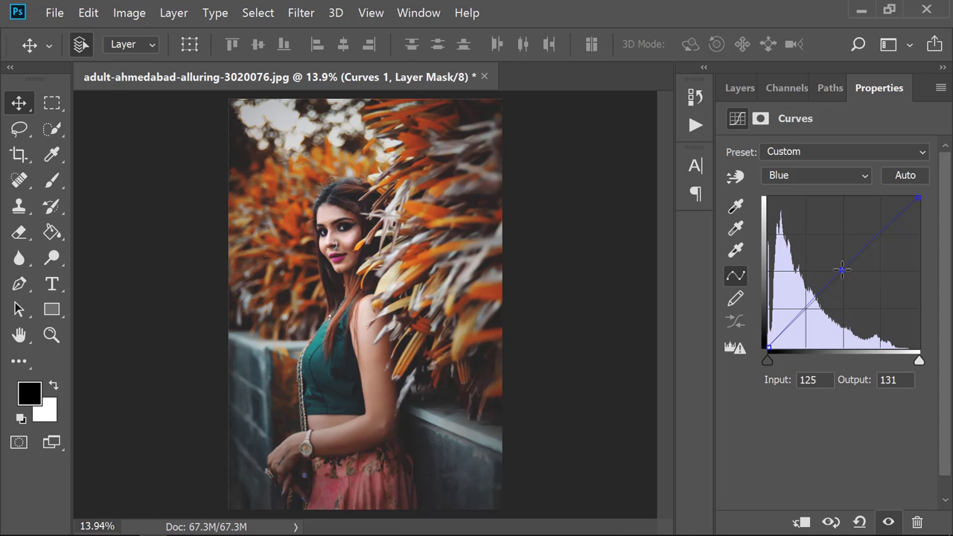
Toggle Curves 1 off and on to compare the grade
left_click(729, 87)
left_click(730, 208)
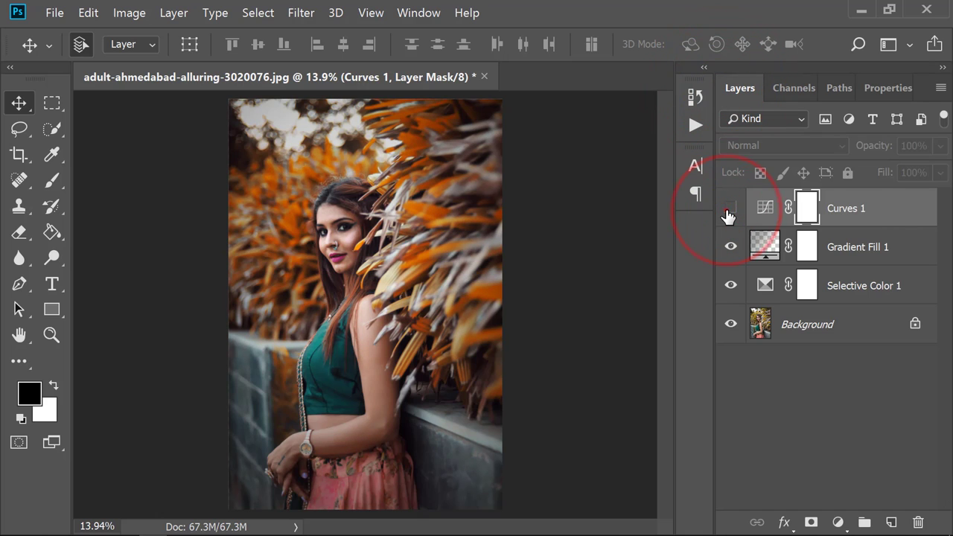
left_click(728, 211)
left_click(727, 211)
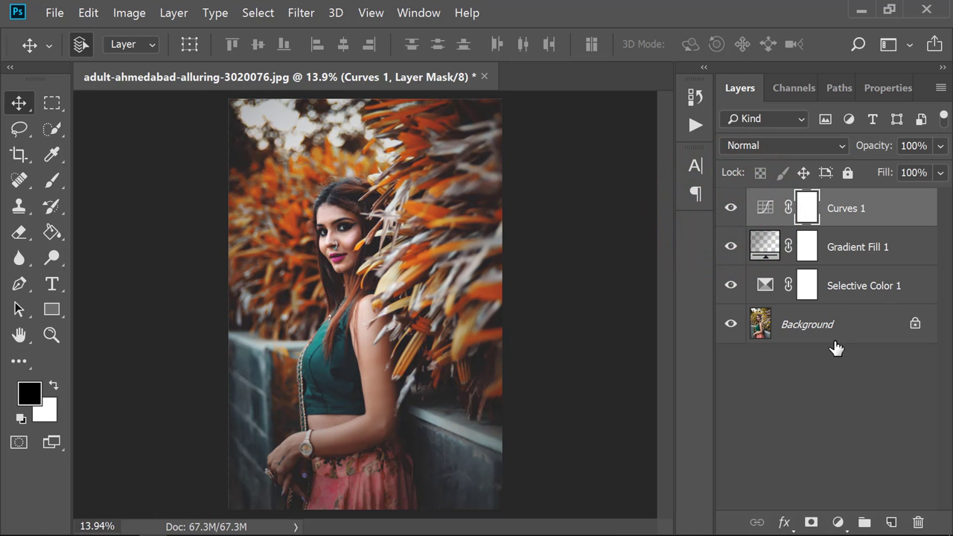
left_click(837, 523)
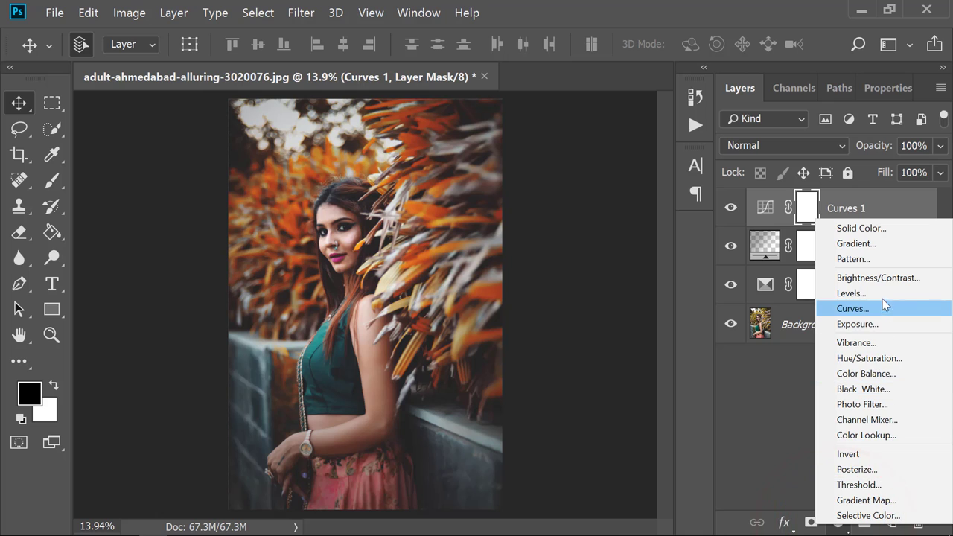
Add a Brightness/Contrast layer at Brightness 6 and Contrast -5
left_click(880, 278)
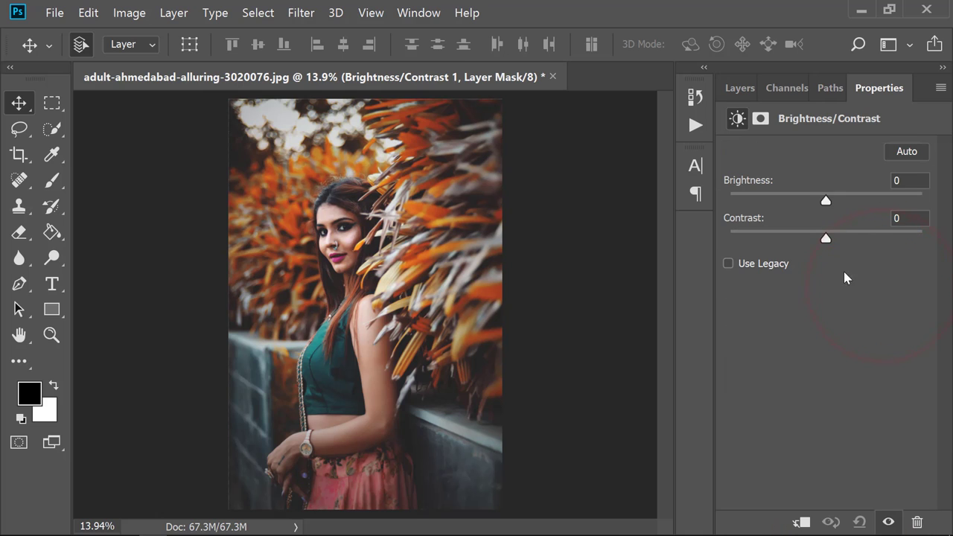
left_click_drag(827, 238, 816, 239)
left_click_drag(826, 202, 830, 205)
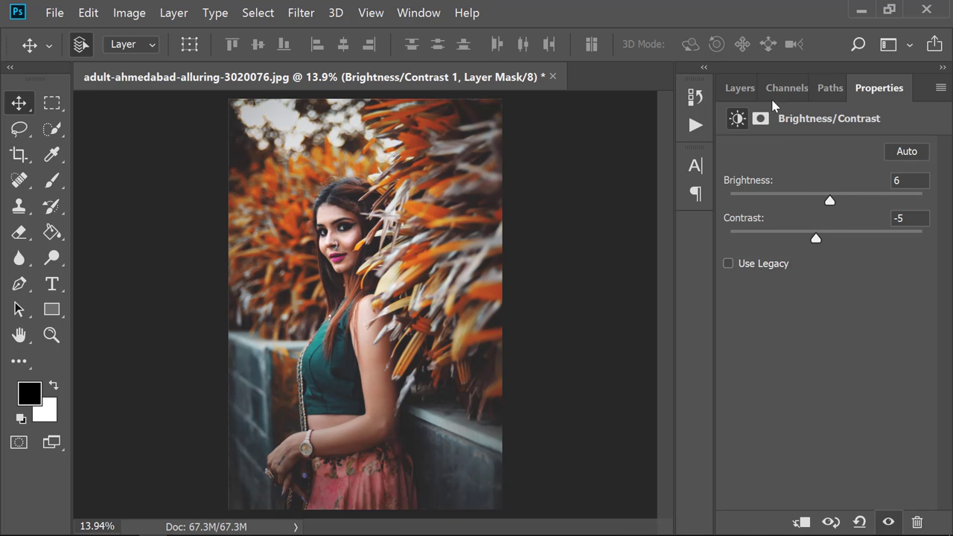
left_click(740, 88)
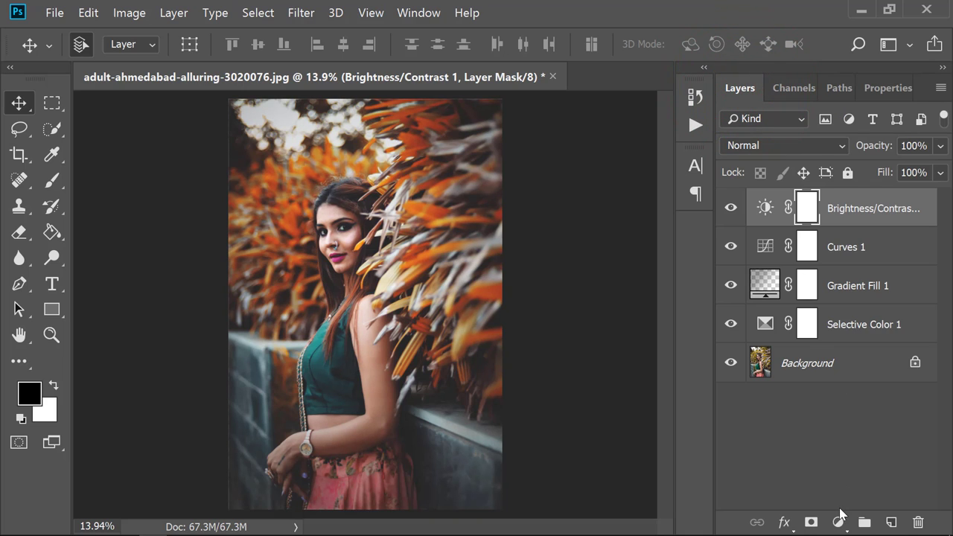
Add a Gradient Map using the Violet, Orange preset
left_click(838, 520)
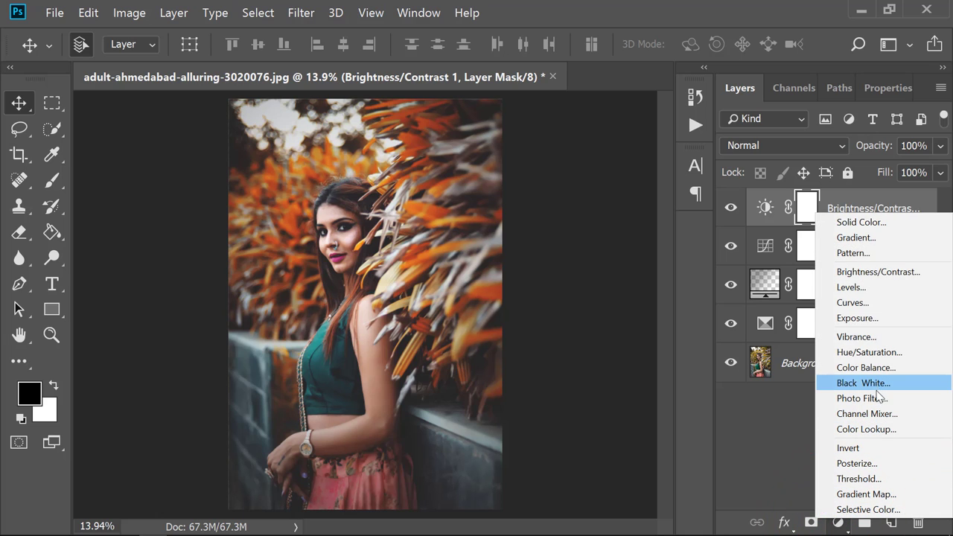
left_click(876, 495)
left_click(763, 154)
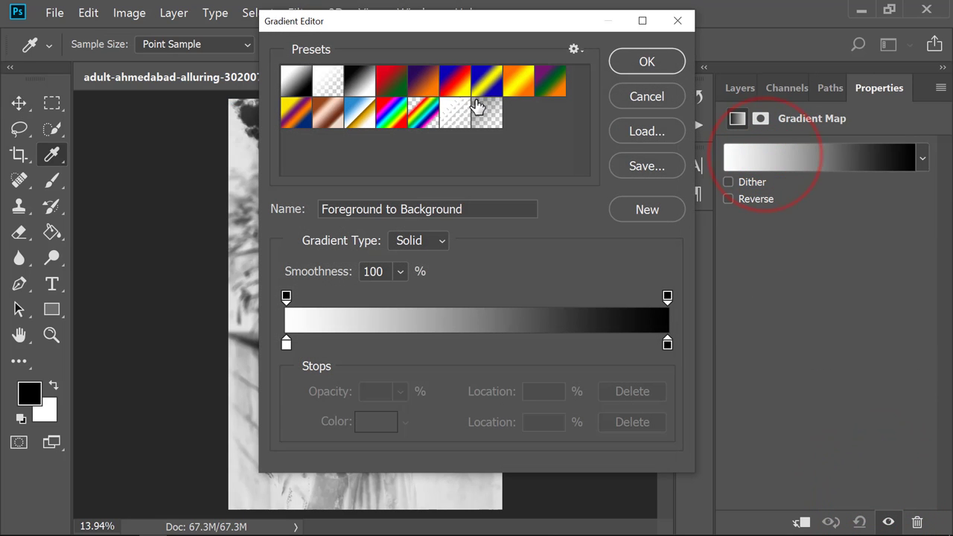
left_click(423, 80)
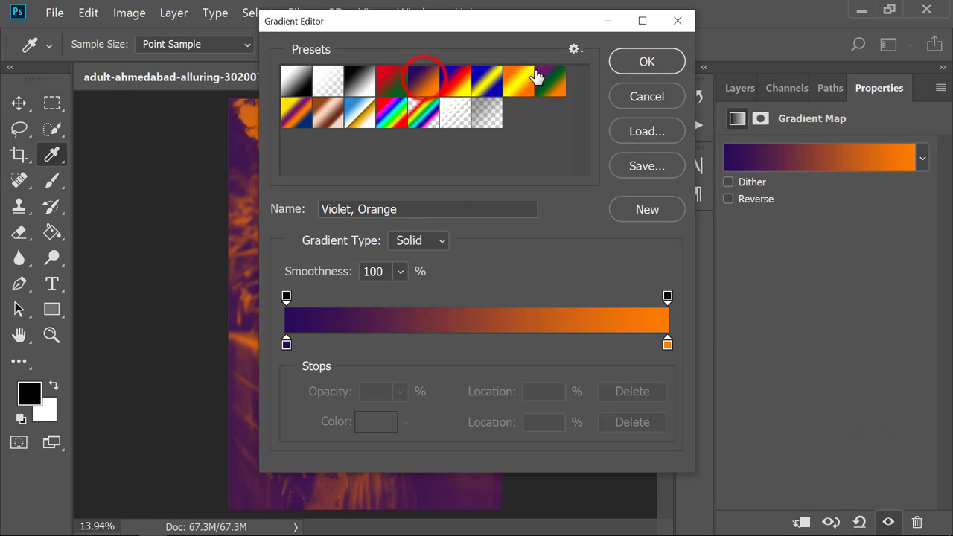
left_click(647, 62)
Blend the gradient map as Lighten at 30% opacity, then toggle it to compare
left_click(739, 88)
left_click(768, 145)
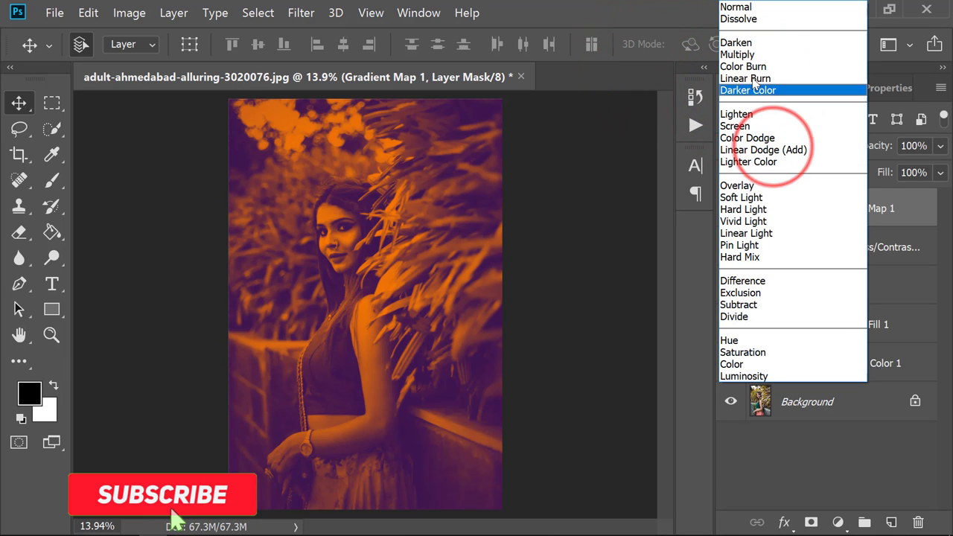
left_click(736, 114)
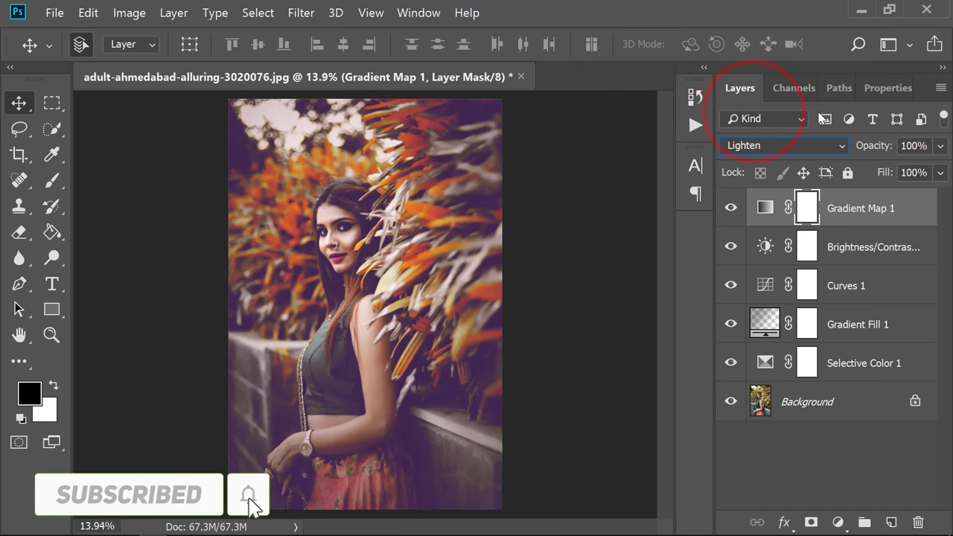
left_click(941, 146)
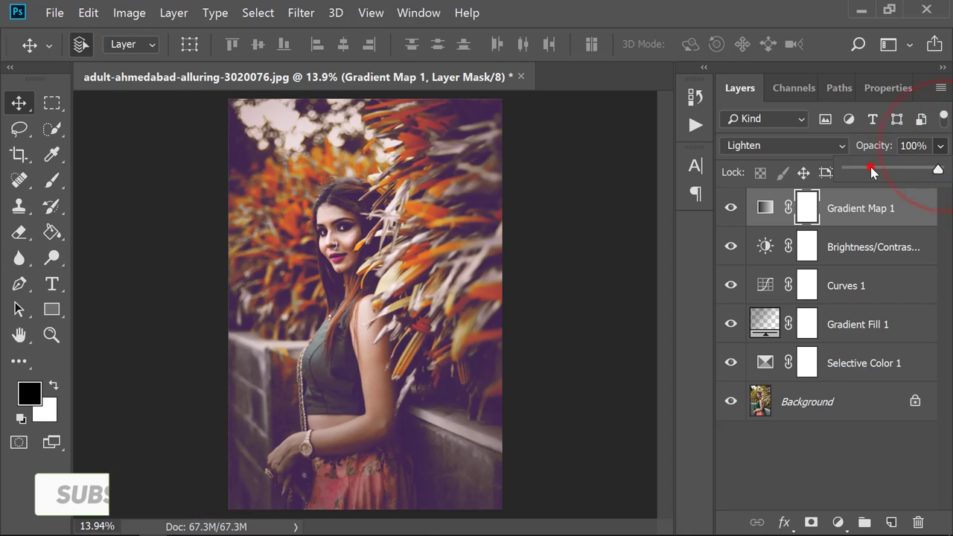
left_click_drag(872, 172, 870, 172)
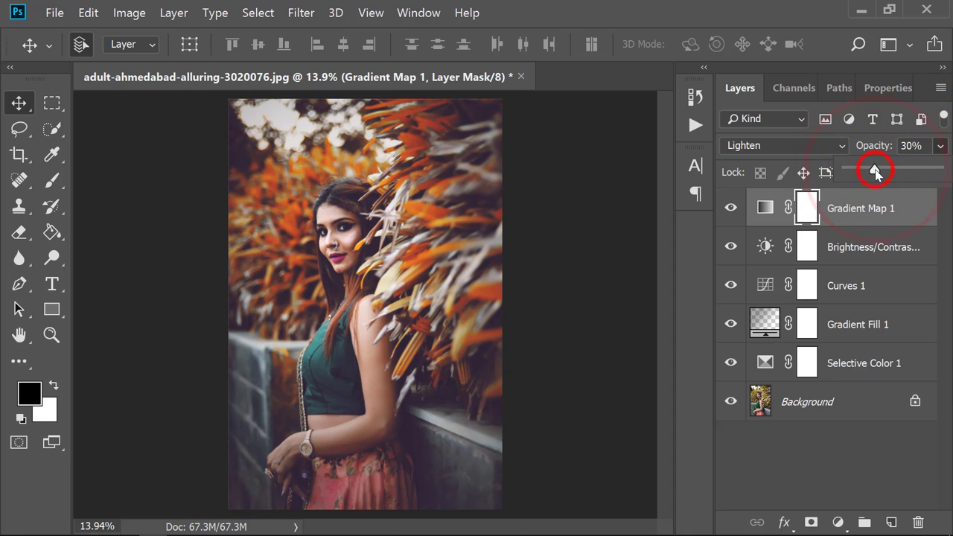
left_click_drag(876, 171, 873, 171)
left_click(731, 210)
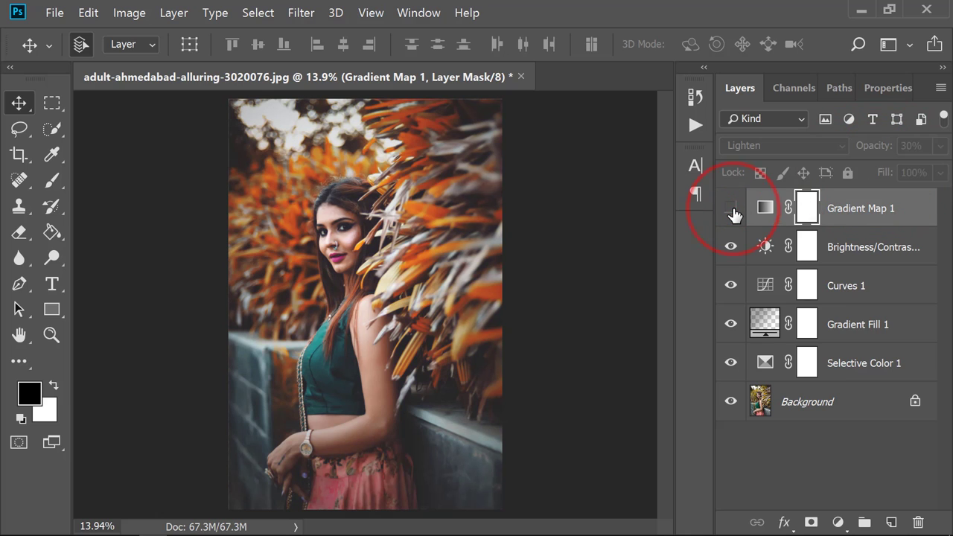
left_click(731, 211)
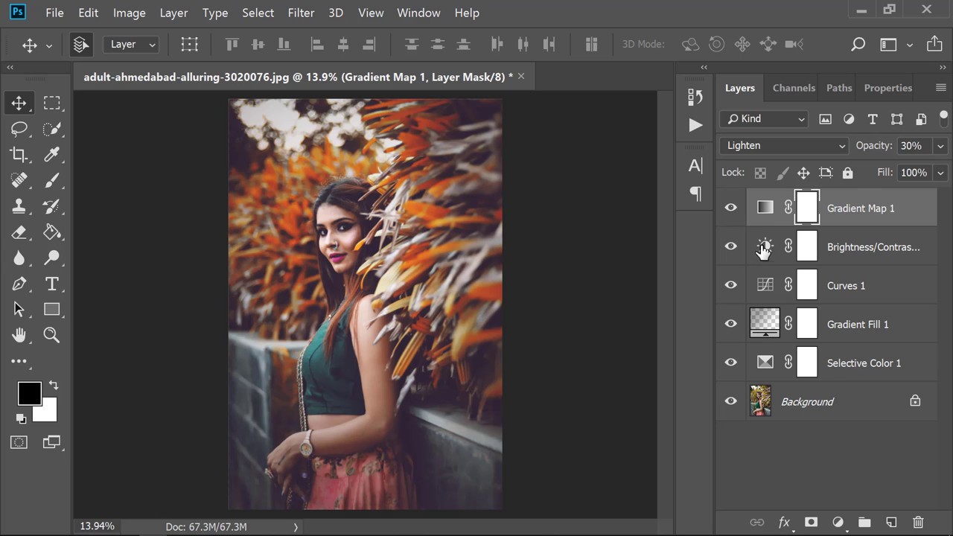
Add a Levels adjustment with white input at 239, then select all six adjustment layers
left_click(838, 522)
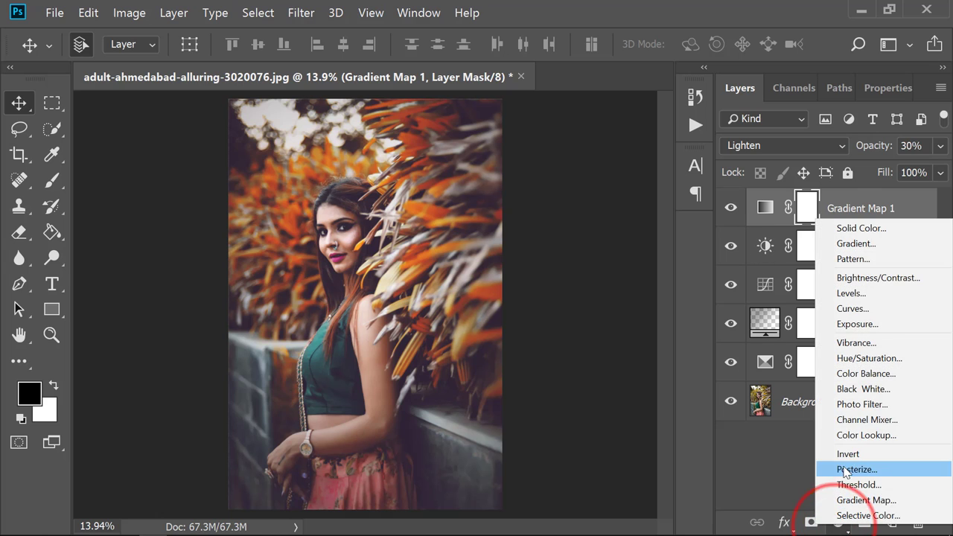
left_click(849, 293)
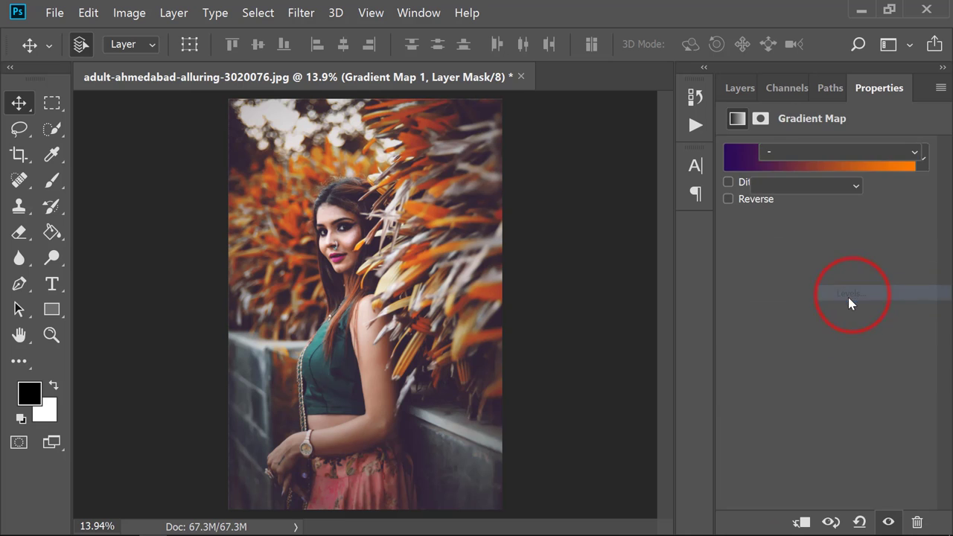
left_click_drag(924, 290, 915, 293)
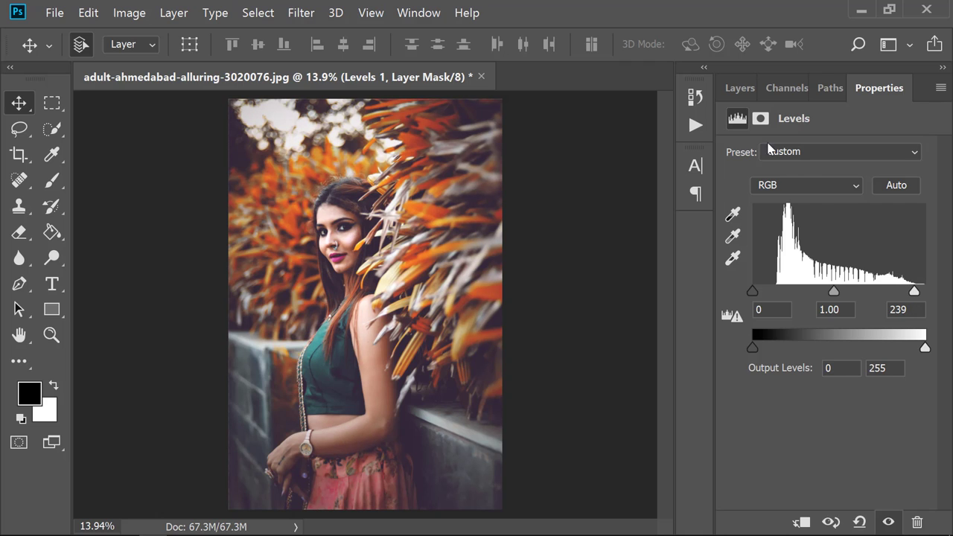
left_click(733, 87)
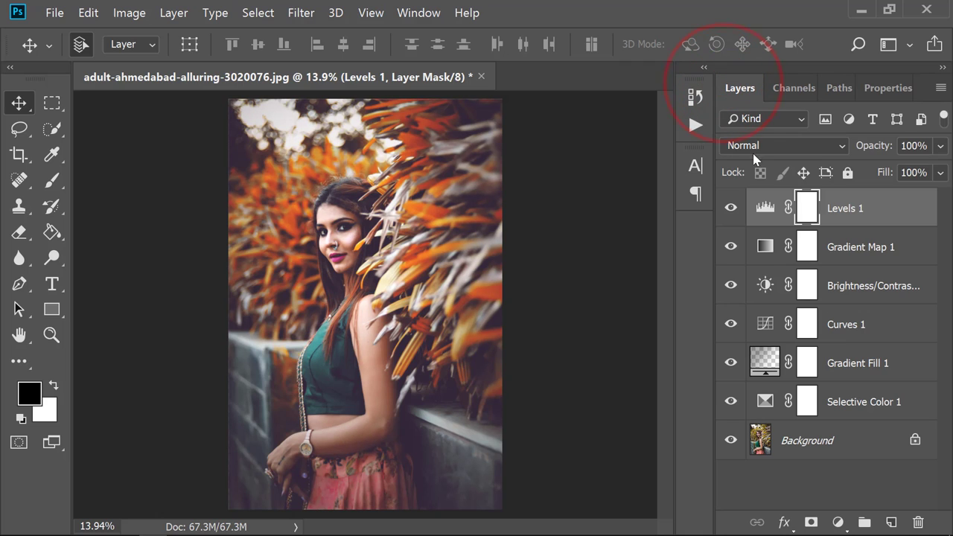
left_click(835, 401, "shift")
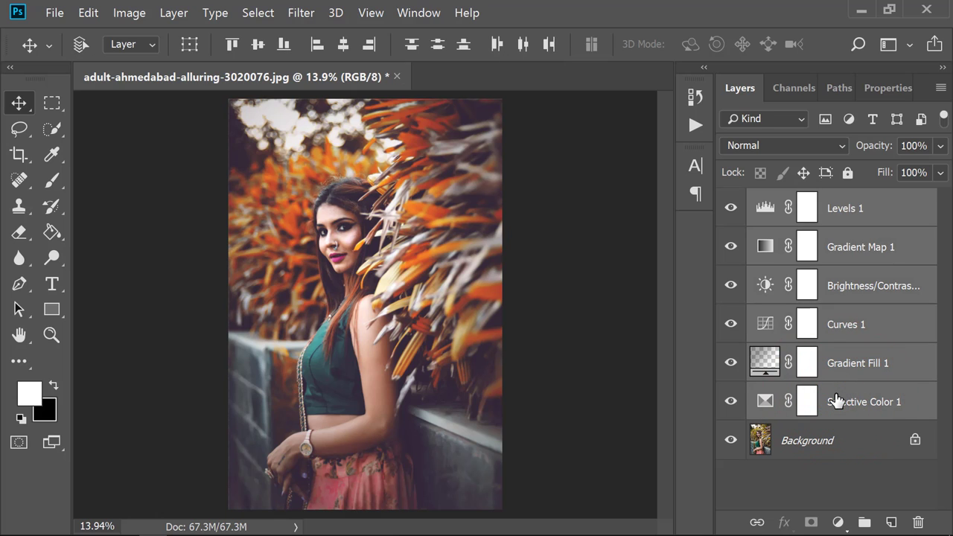
Group the adjustment layers into Group 1, stamp visible into Layer 1, and hide Group 1
key("ctrl+g")
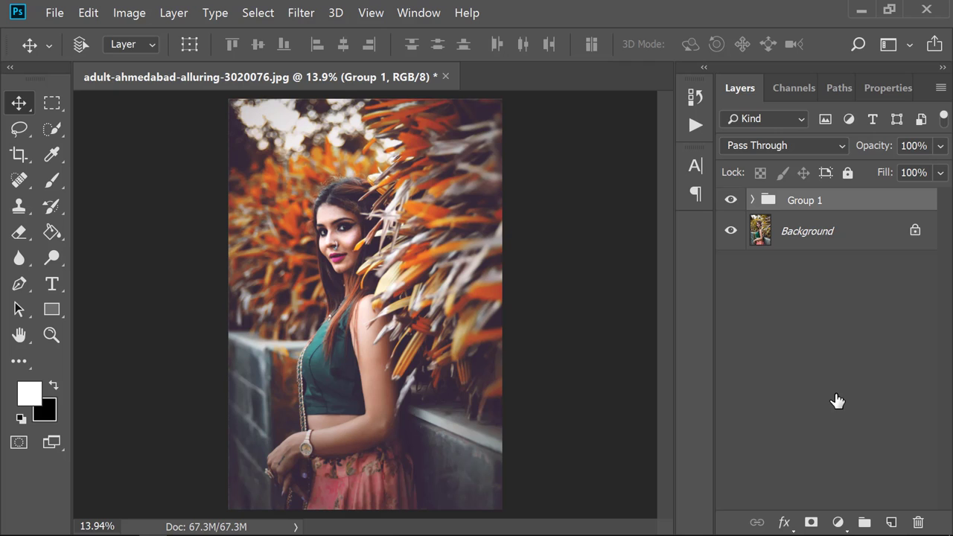
key("ctrl+shift+alt+e")
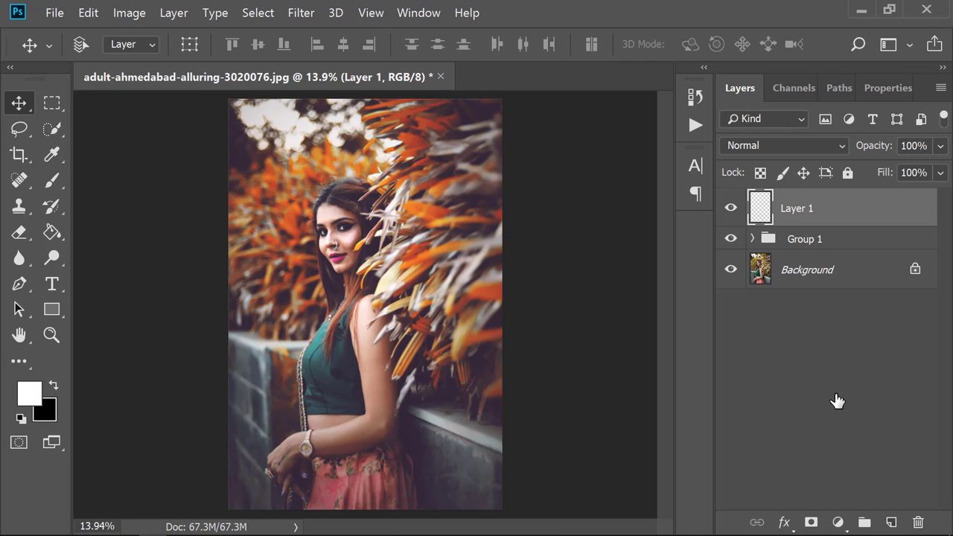
left_click(732, 238)
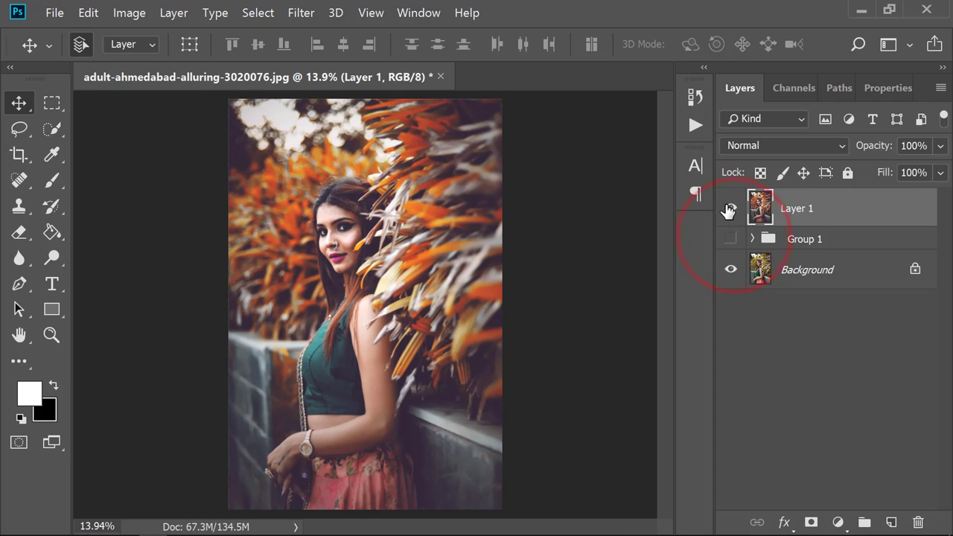
Toggle Layer 1's visibility twice to compare the original photo with the orange grade
left_click(730, 208)
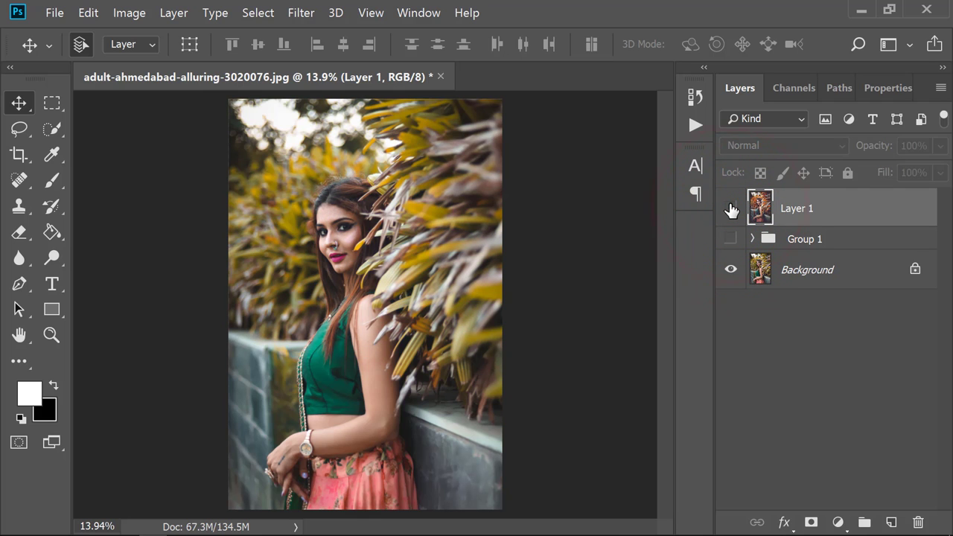
left_click(730, 209)
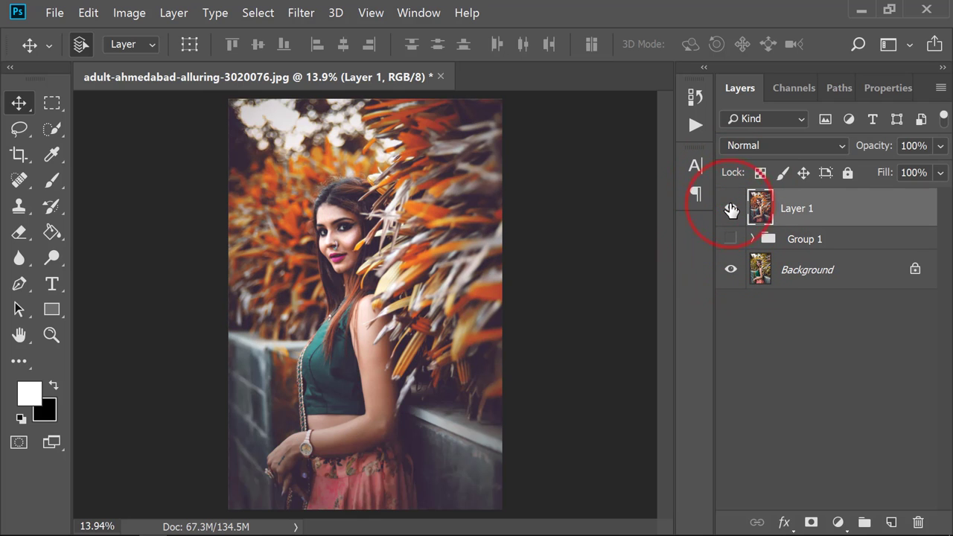
left_click(730, 208)
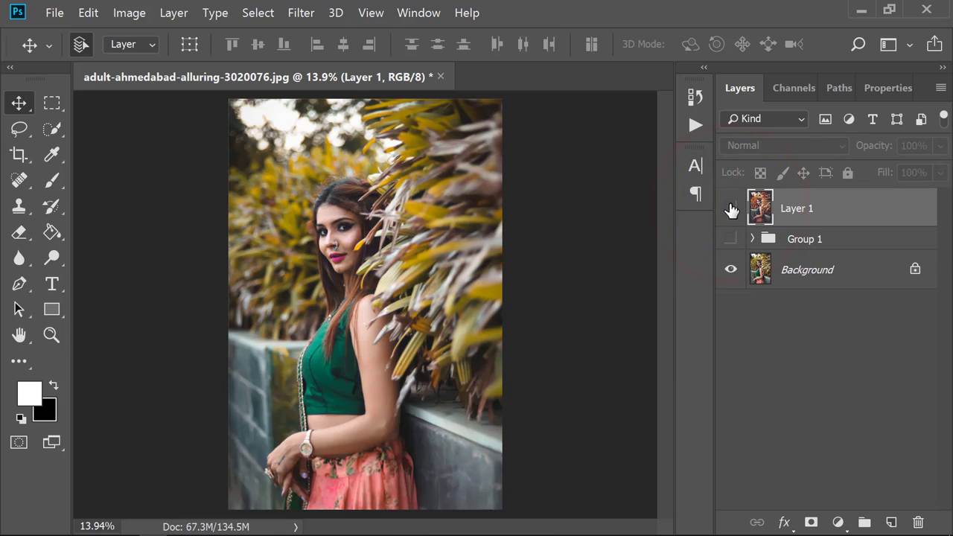
left_click(730, 209)
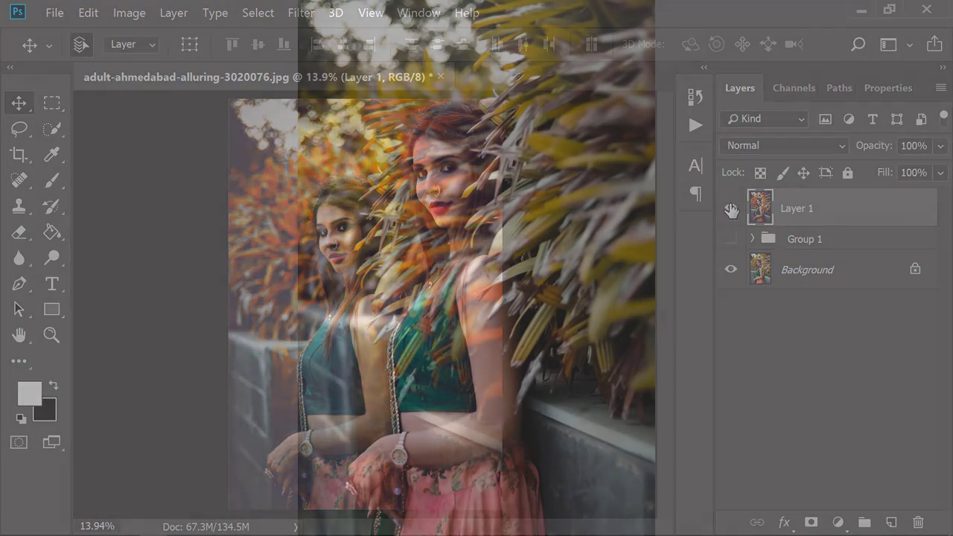